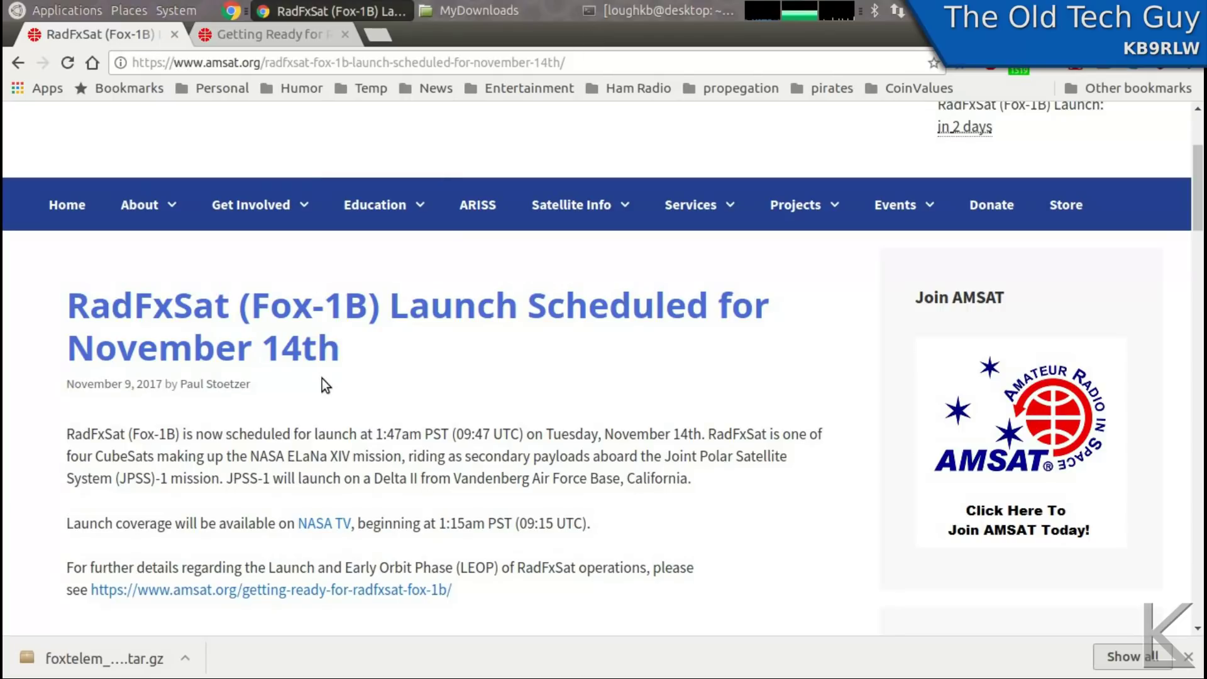
# Scroll the RadFxSat (Fox-1B) launch article and dismiss Chrome's finished-download notice.
pyautogui.scroll(-3, 40, 361)
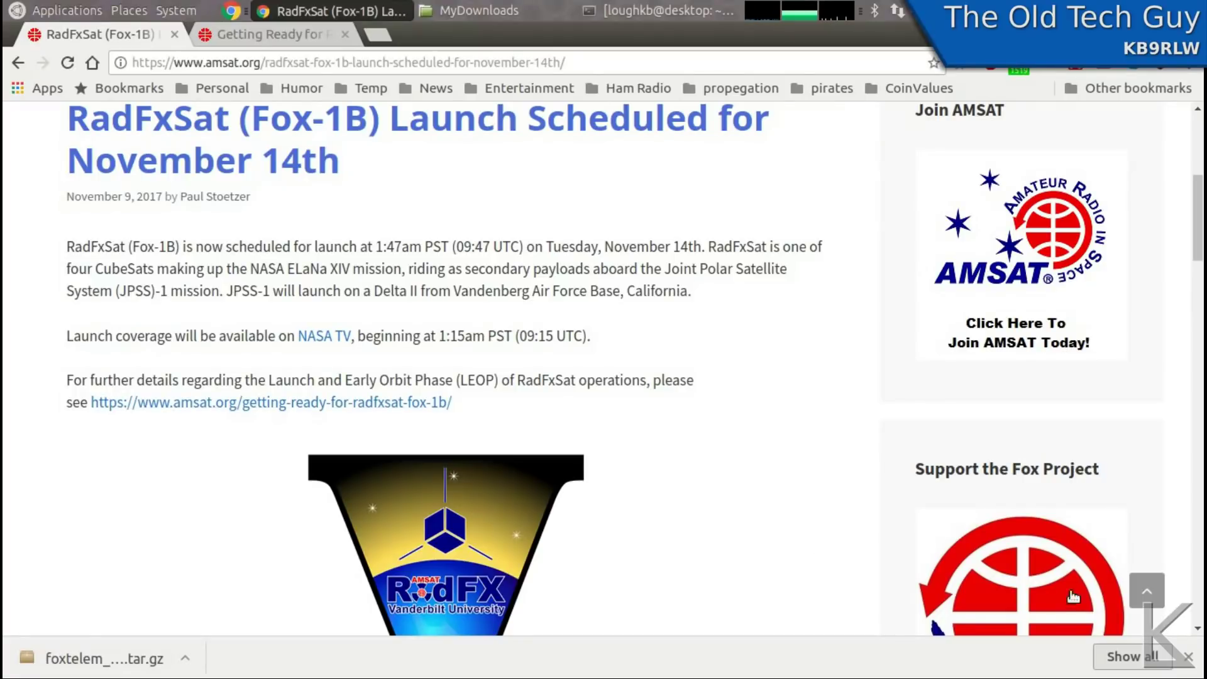
pyautogui.click(1188, 657)
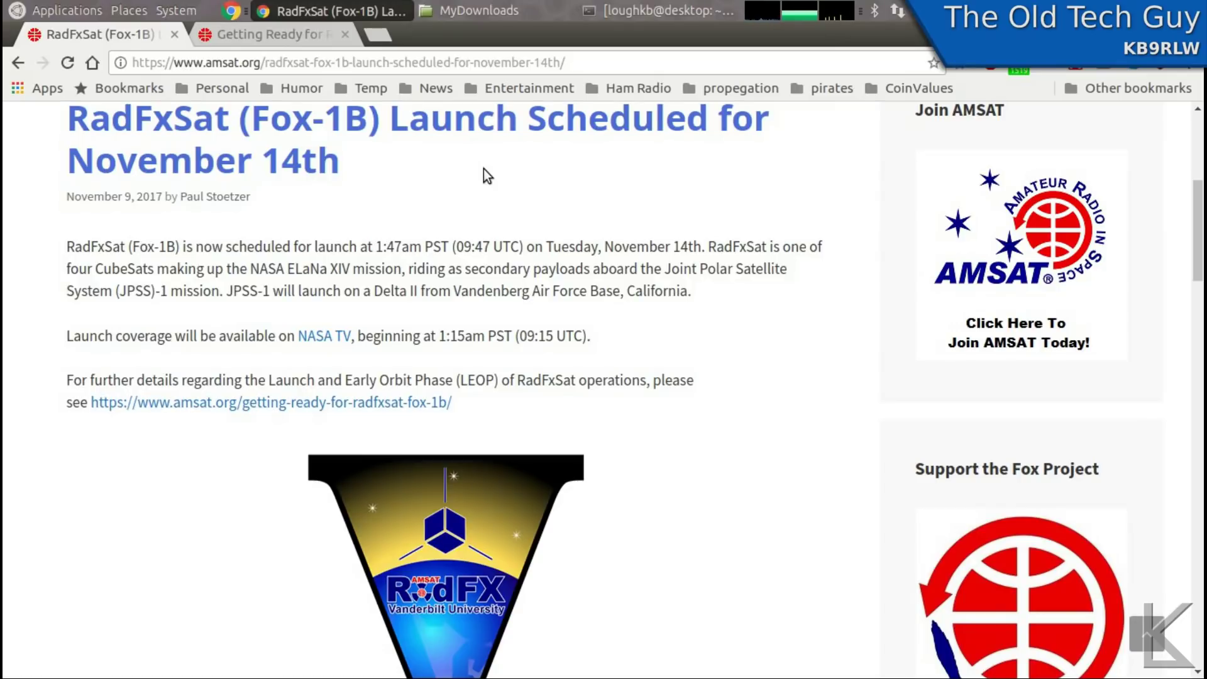
pyautogui.click(381, 65)
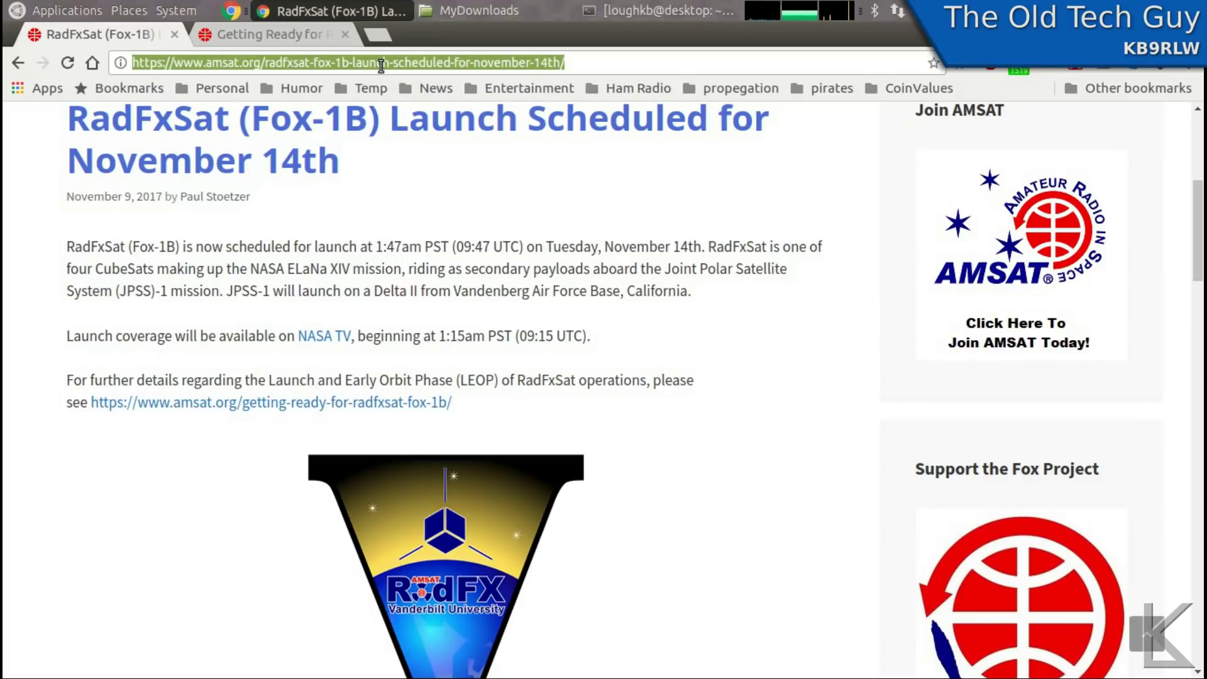
pyautogui.click(150, 514)
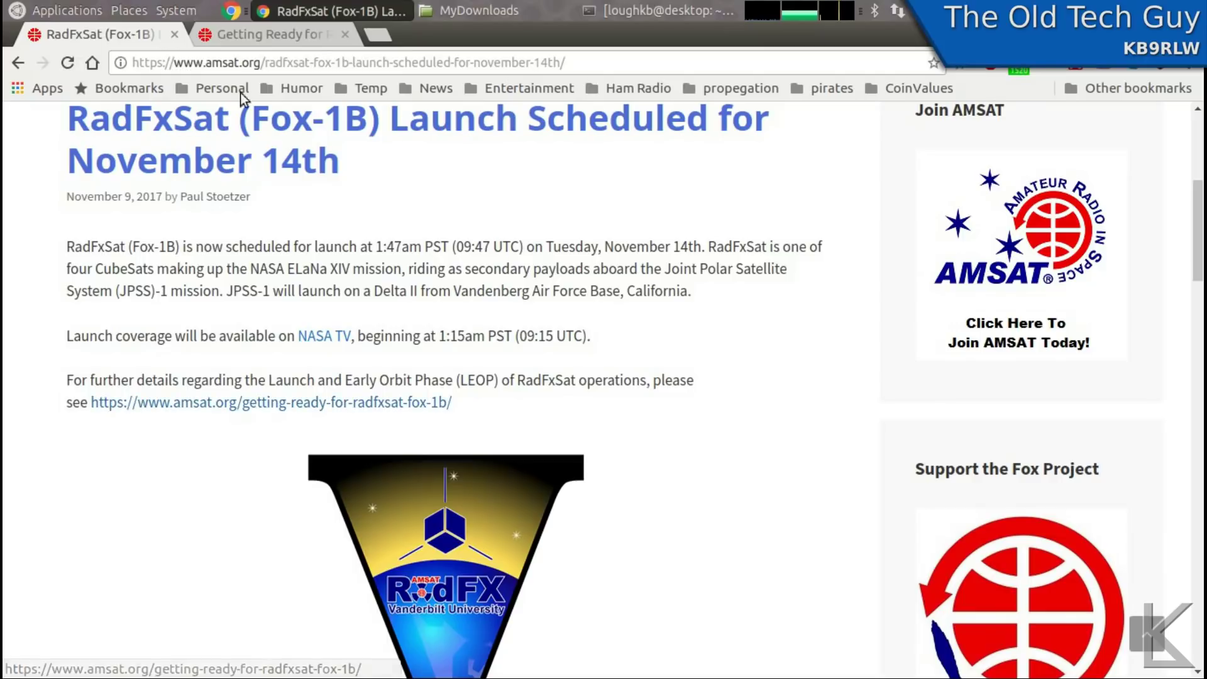
# Go to the Getting Ready for RadFxSat article and find the paragraph linking to FoxTelem.
pyautogui.click(251, 35)
pyautogui.scroll(8, 46, 238)
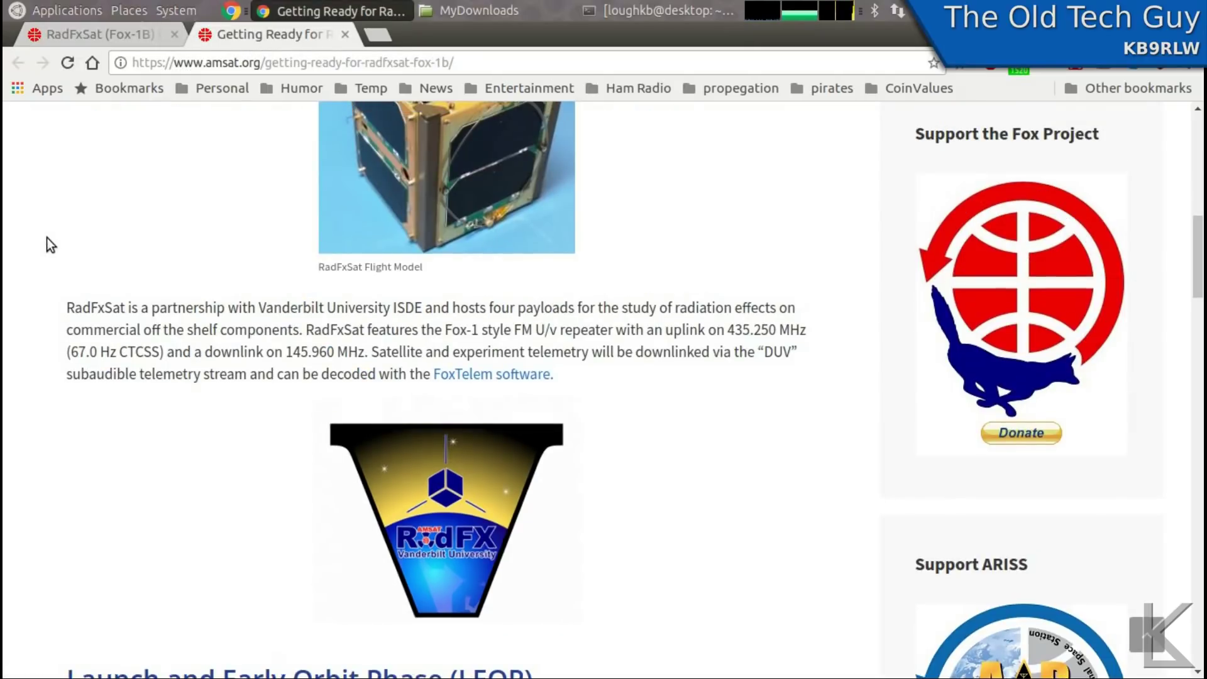
pyautogui.scroll(-3, 47, 238)
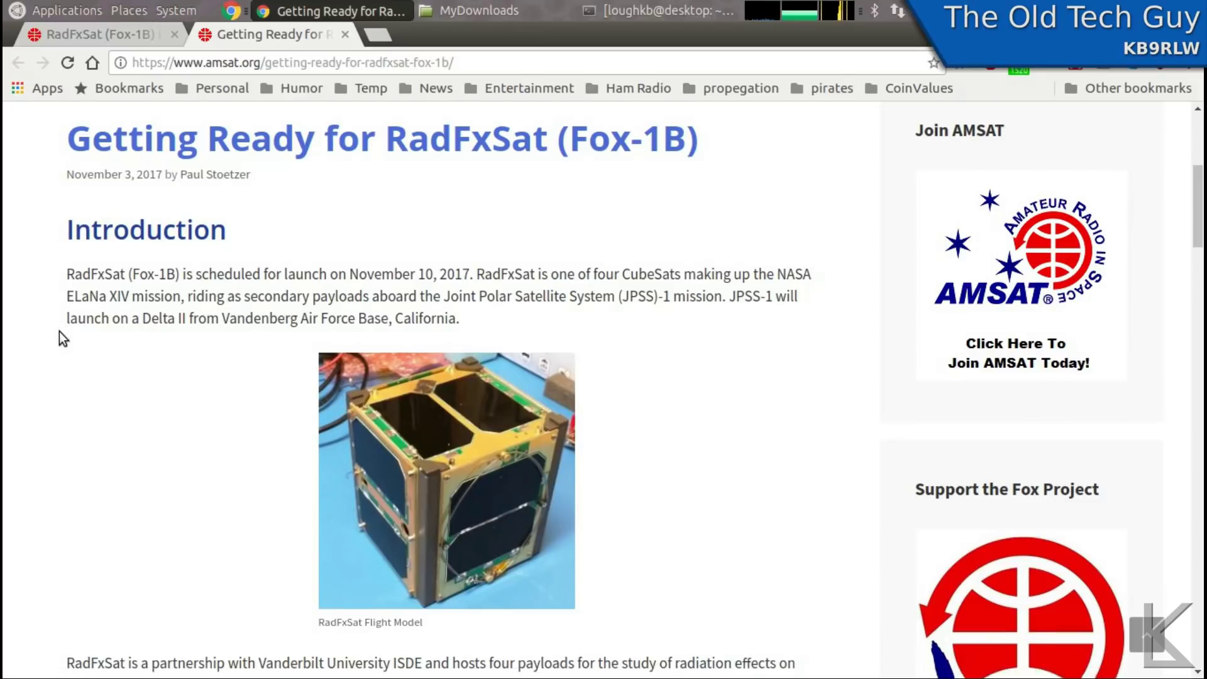
pyautogui.scroll(-5, 59, 330)
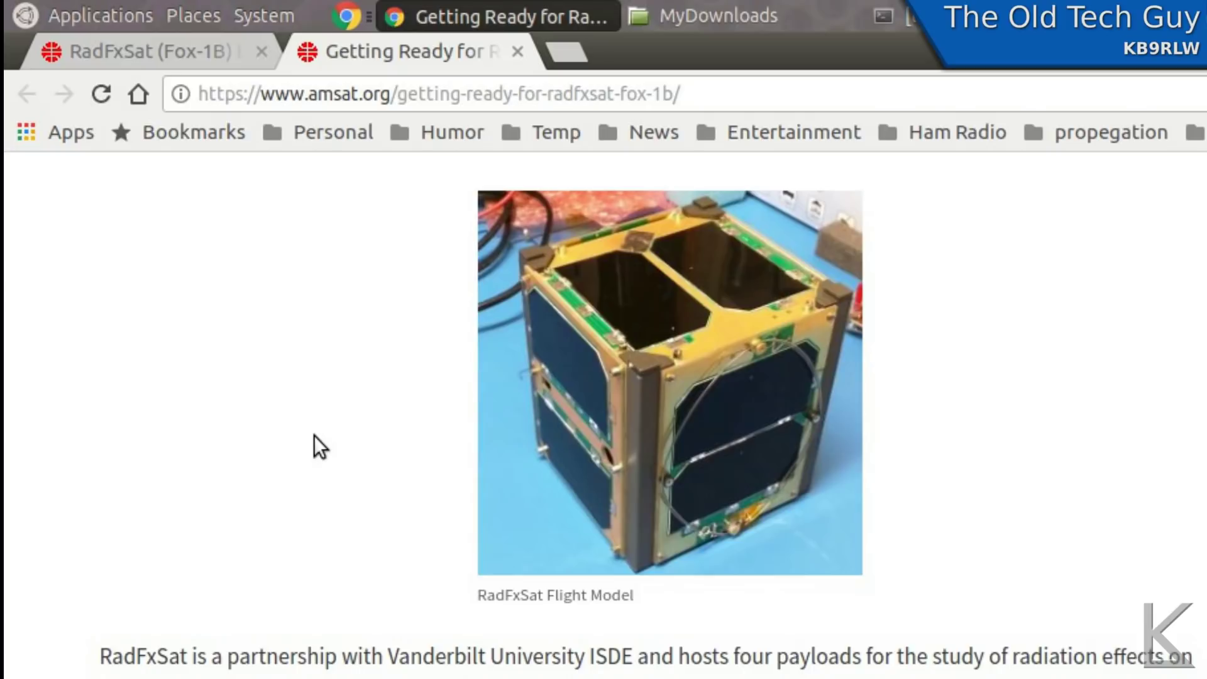
pyautogui.scroll(-5, 286, 435)
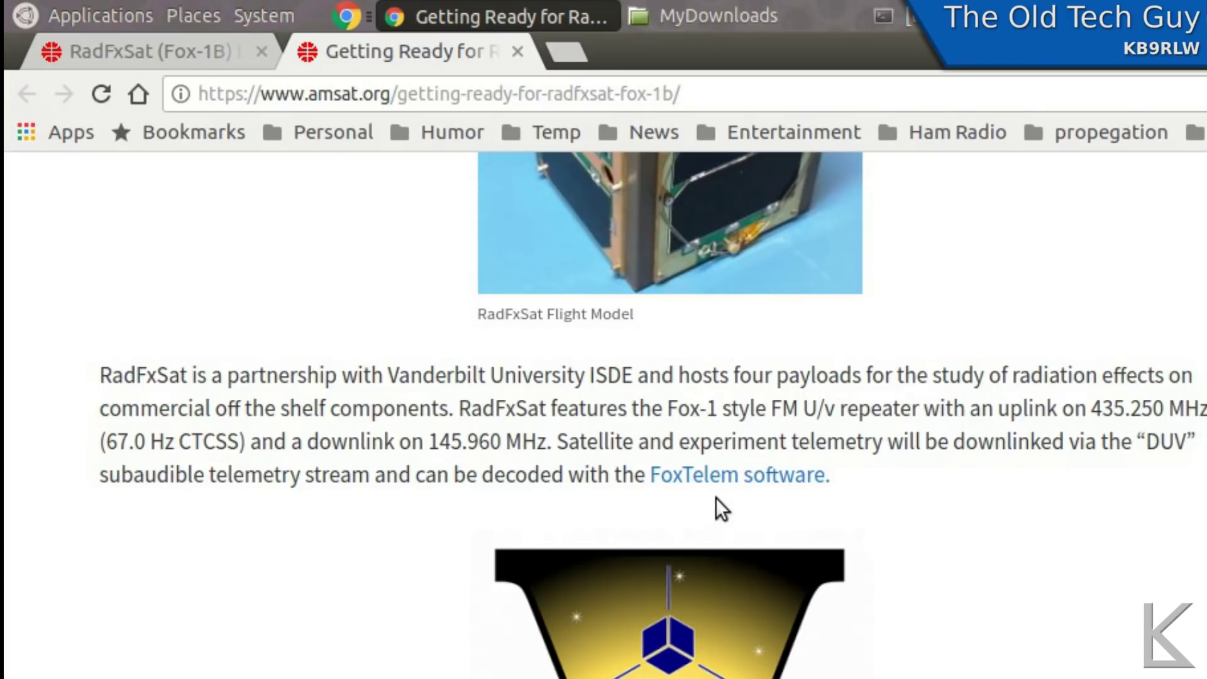
pyautogui.moveTo(834, 484); pyautogui.dragTo(644, 479)
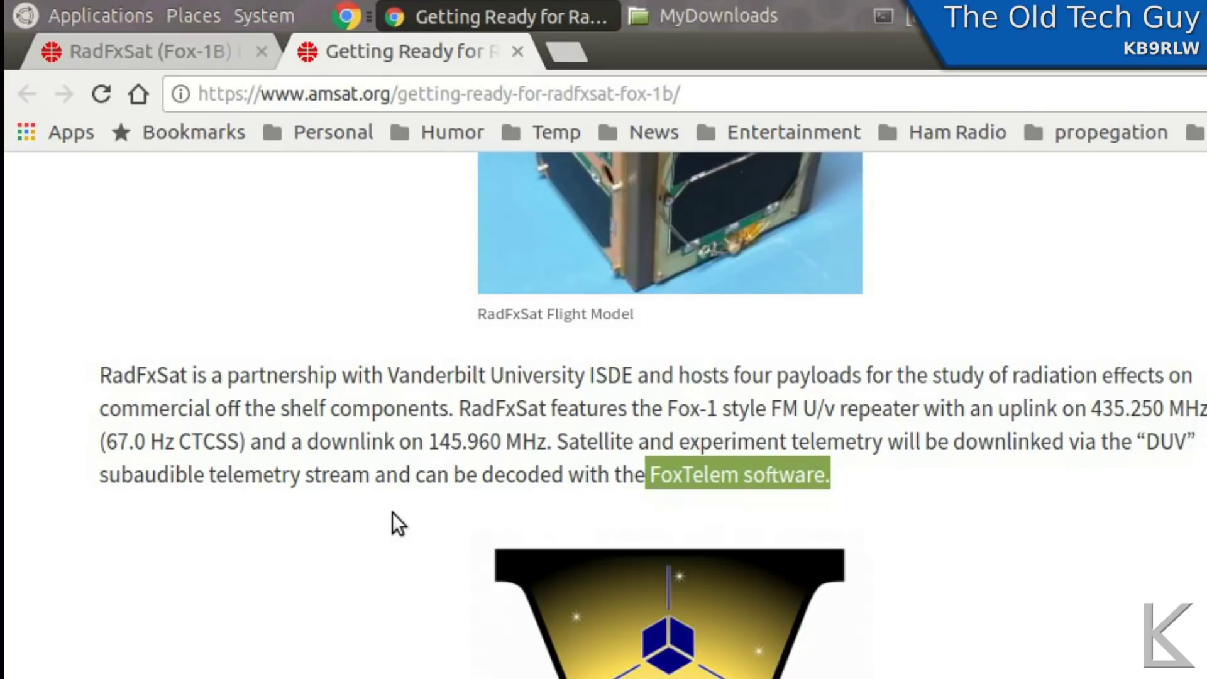
pyautogui.click(507, 519)
# Open the FoxTelem software page in a new tab and scroll to its Windows, Mac and Linux downloads.
pyautogui.rightClick(727, 479)
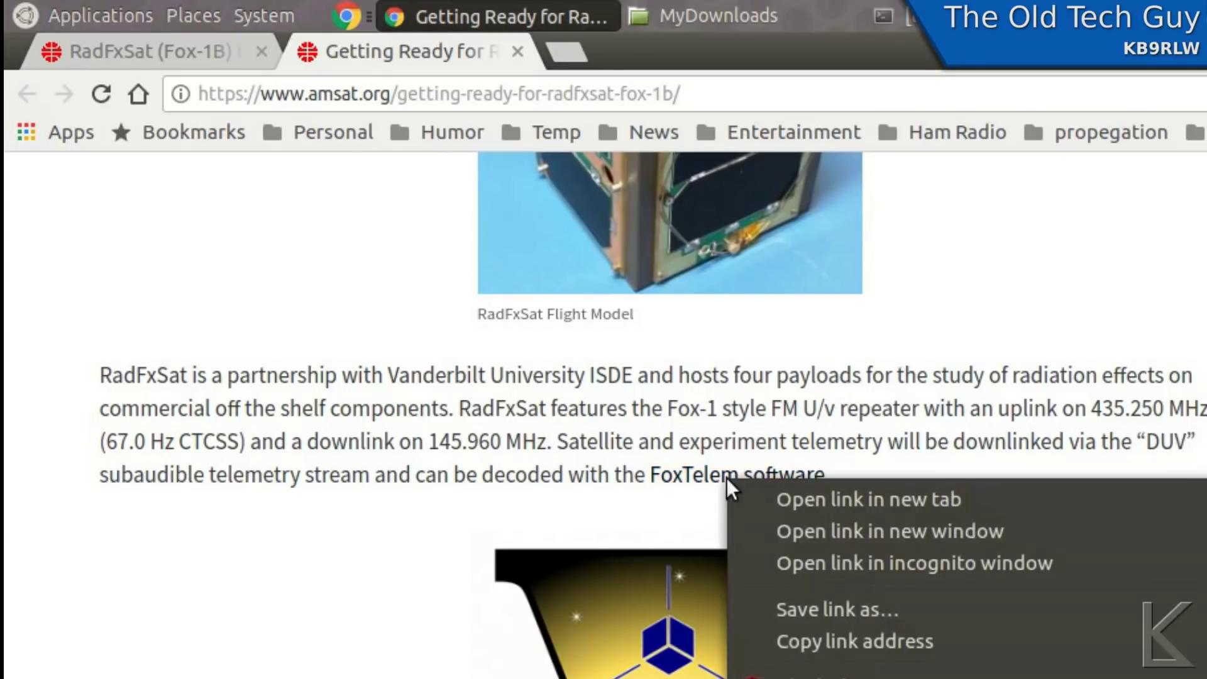
pyautogui.click(765, 497)
pyautogui.click(674, 50)
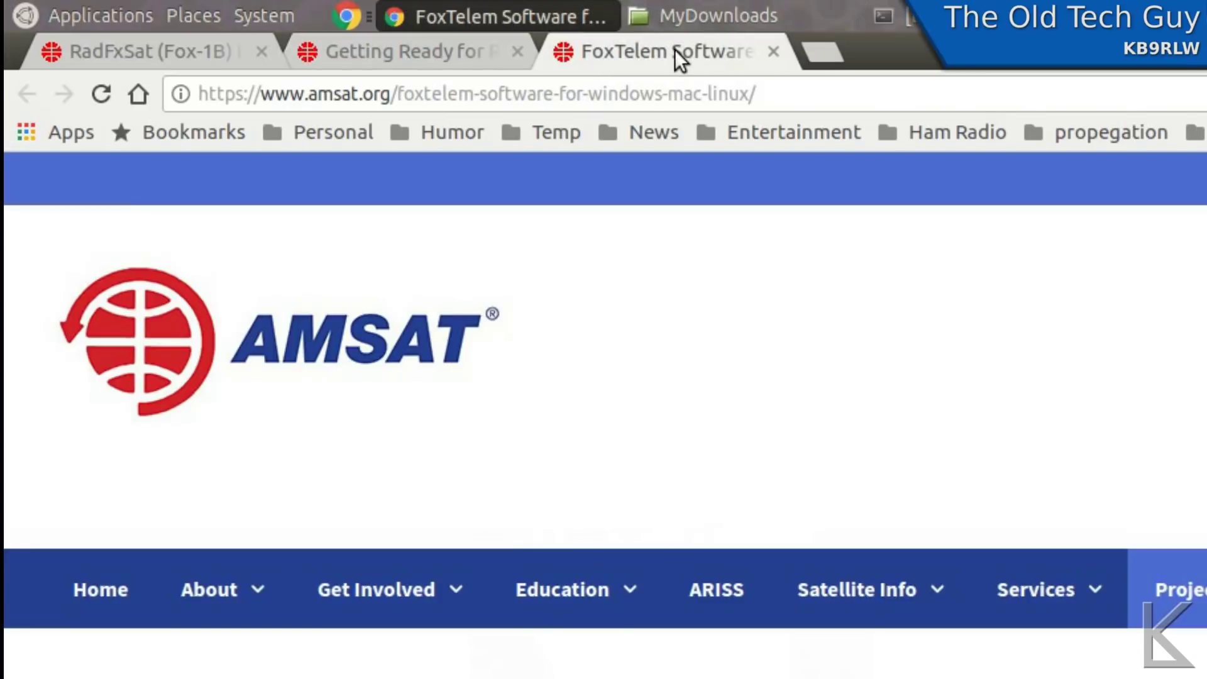
pyautogui.scroll(-7, 654, 349)
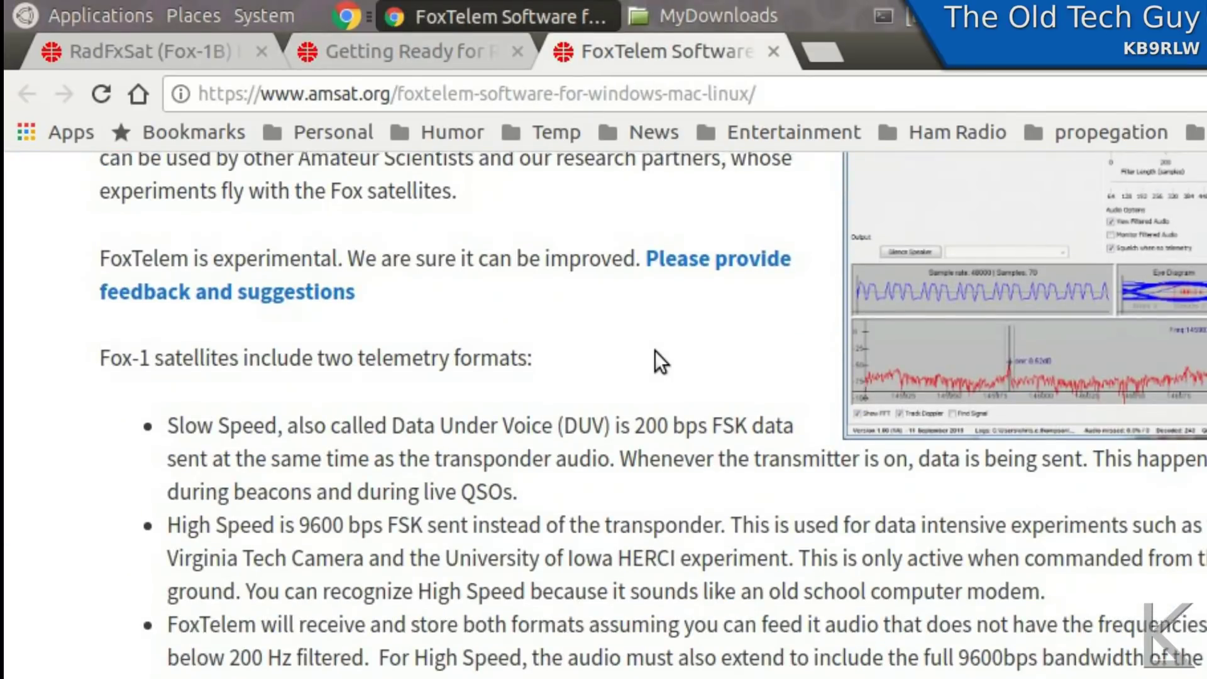
pyautogui.scroll(3, 654, 350)
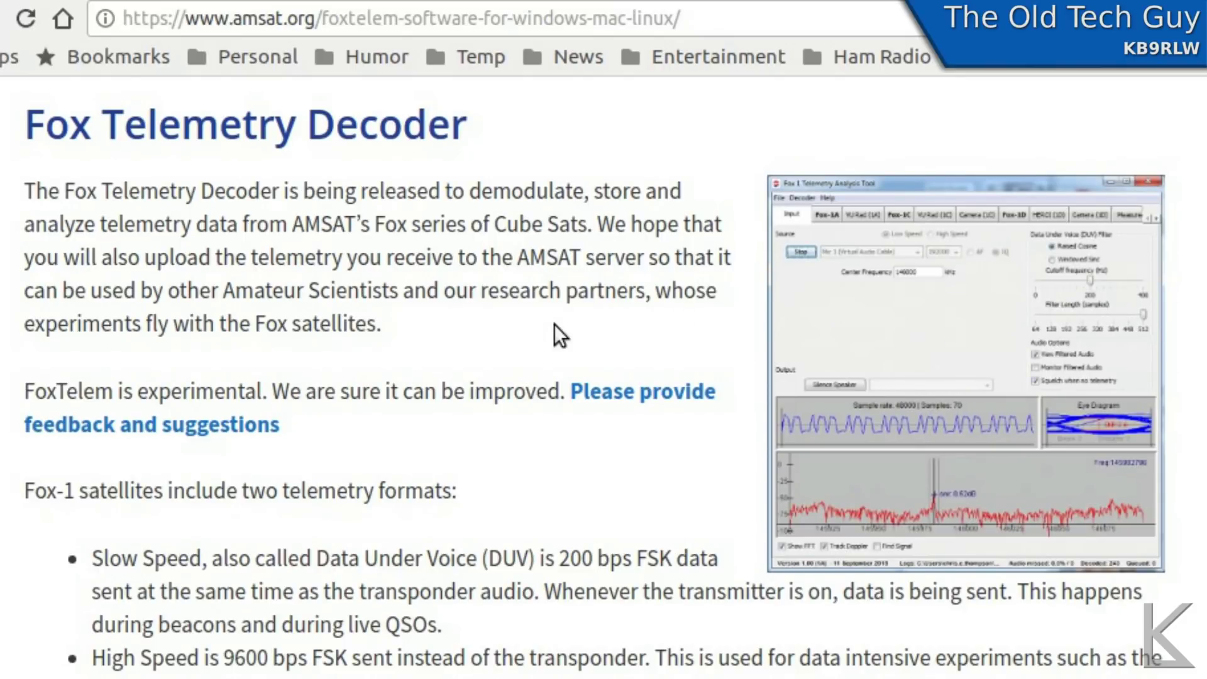
pyautogui.scroll(-5, 533, 329)
pyautogui.scroll(-2, 534, 332)
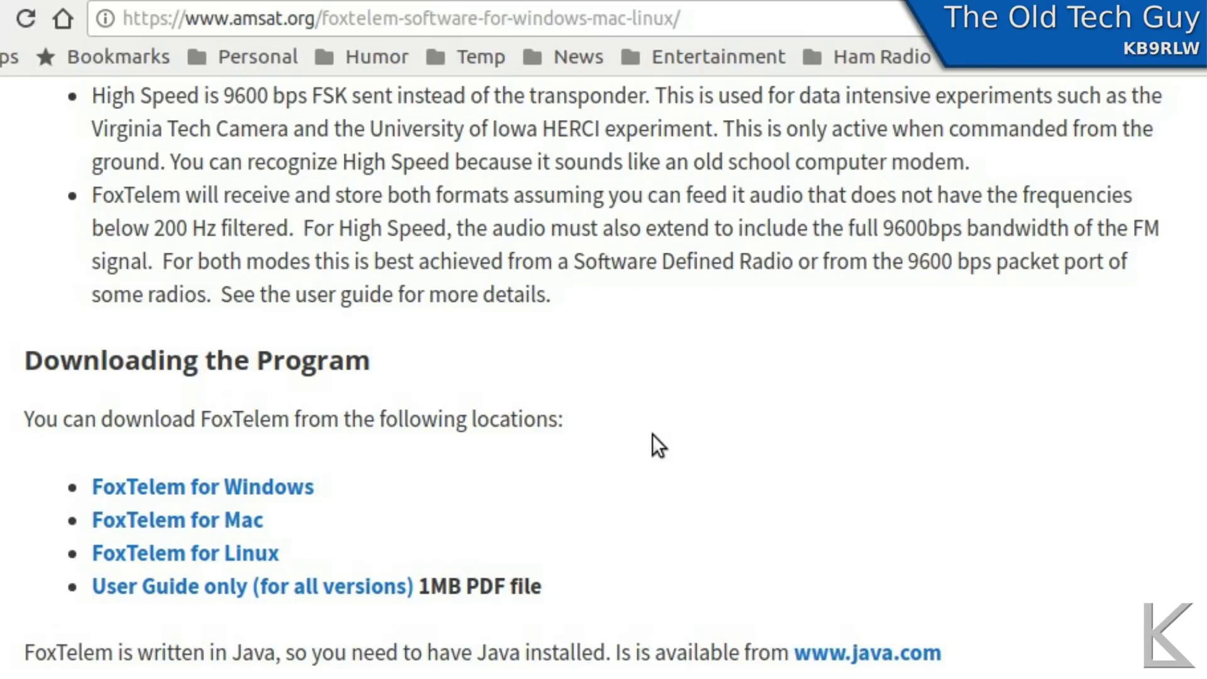
# Launch Synaptic Package Manager from the system menu and authenticate with the admin password.
pyautogui.click(189, 2)
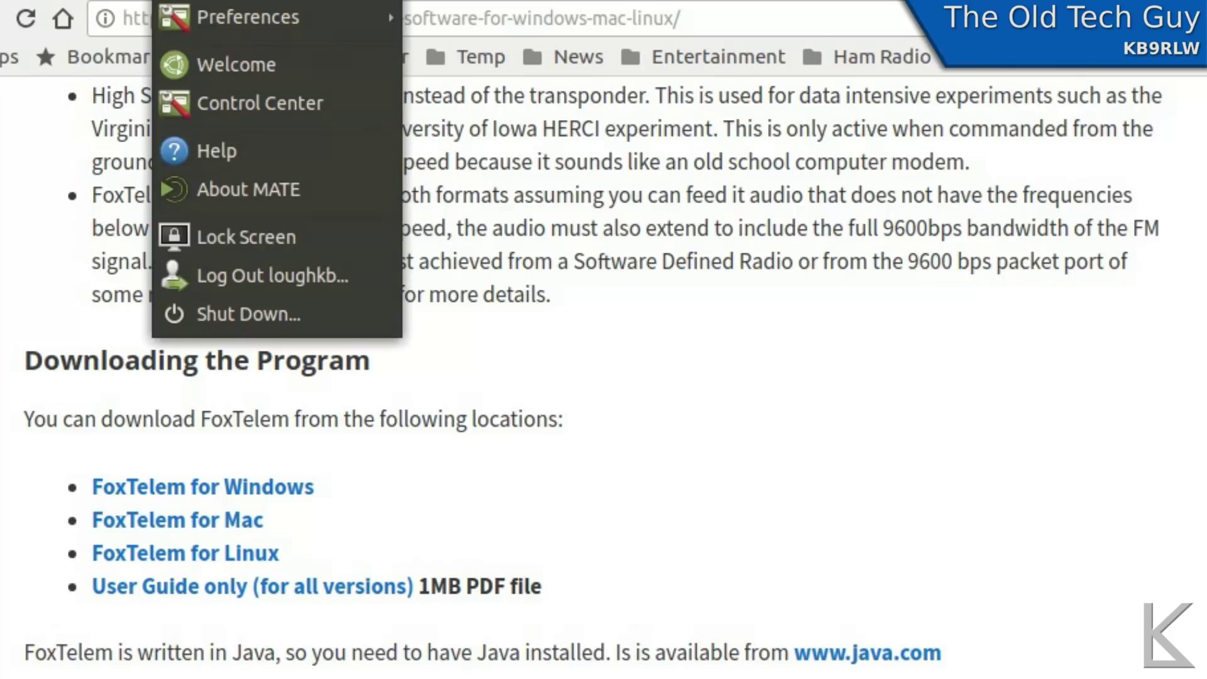
pyautogui.moveTo(248, 17)
pyautogui.click(496, 286)
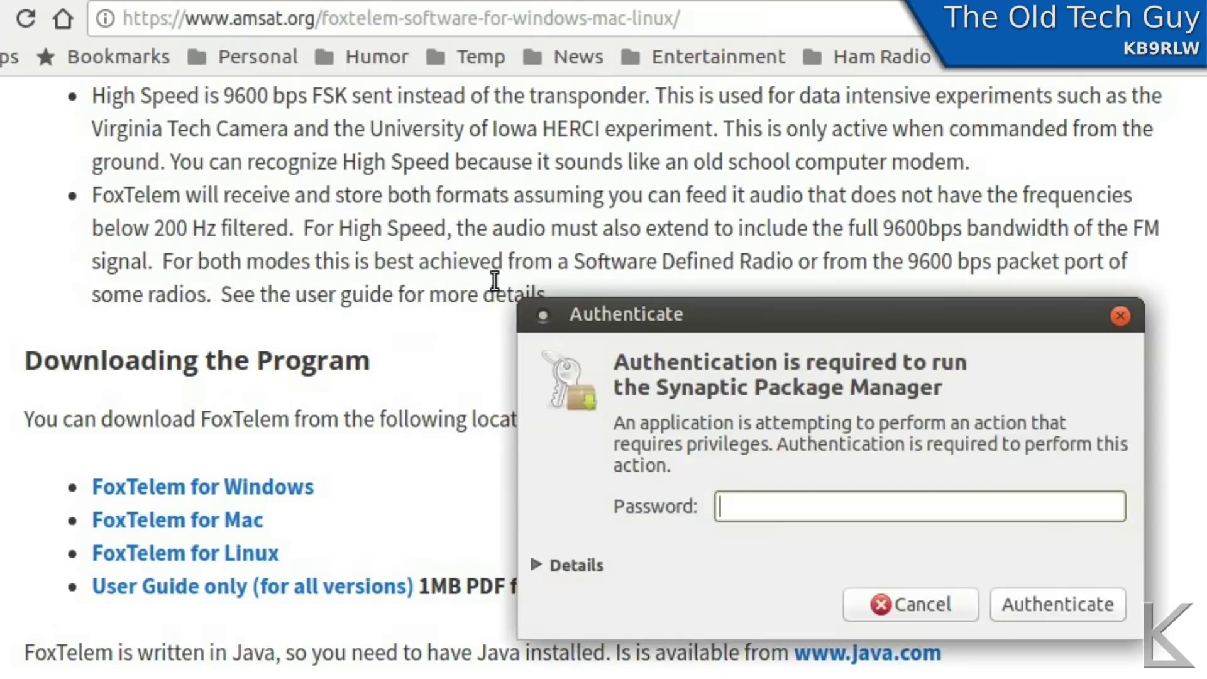
pyautogui.write('•••••••••')
pyautogui.press('Return')
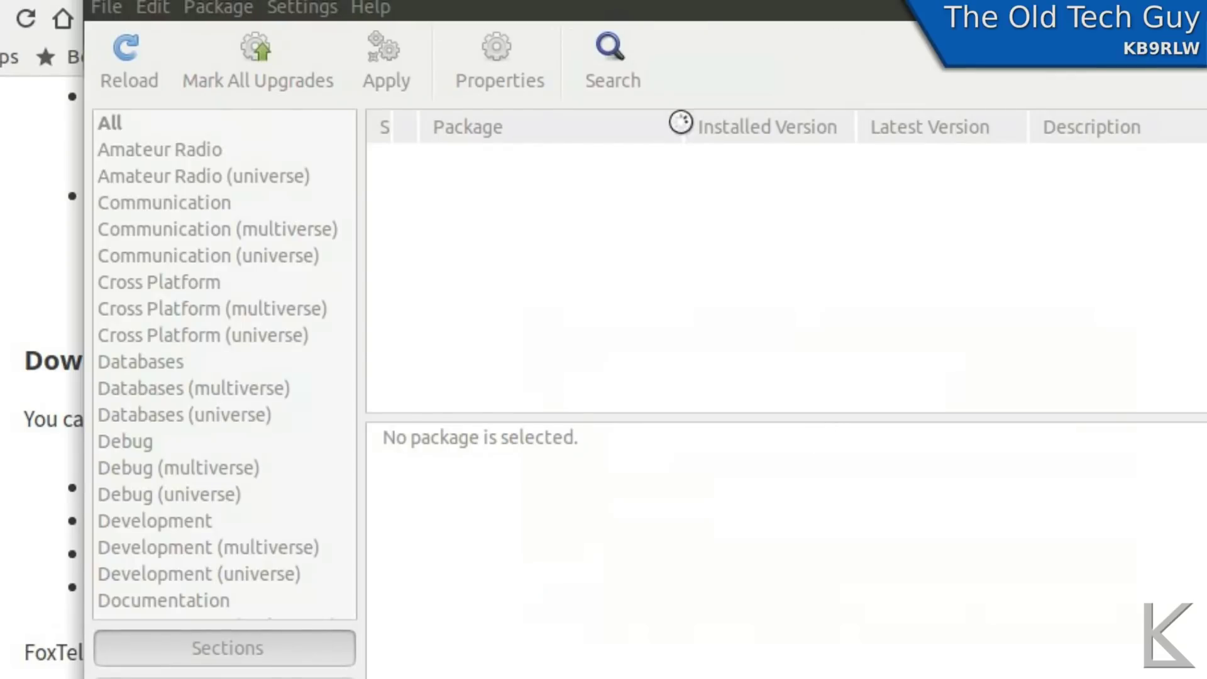
# Search Synaptic for 'java' and confirm java-common 0.56ubuntu2 is already installed.
pyautogui.click(602, 43)
pyautogui.write('java')
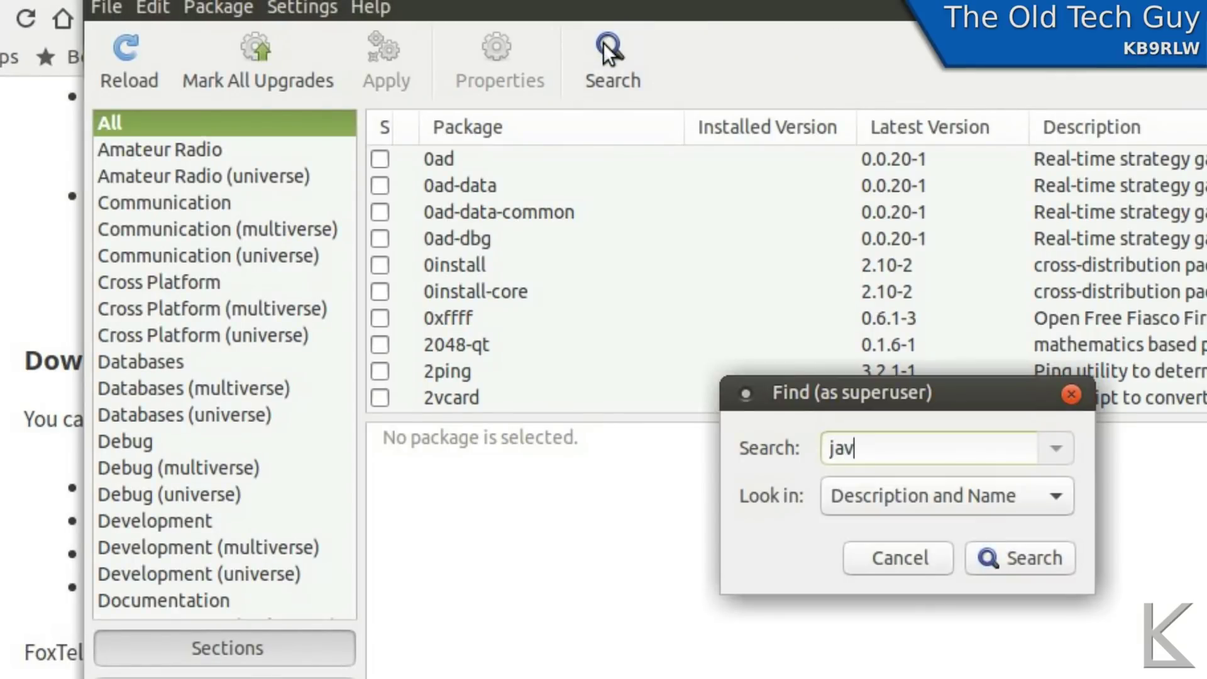
pyautogui.press('Return')
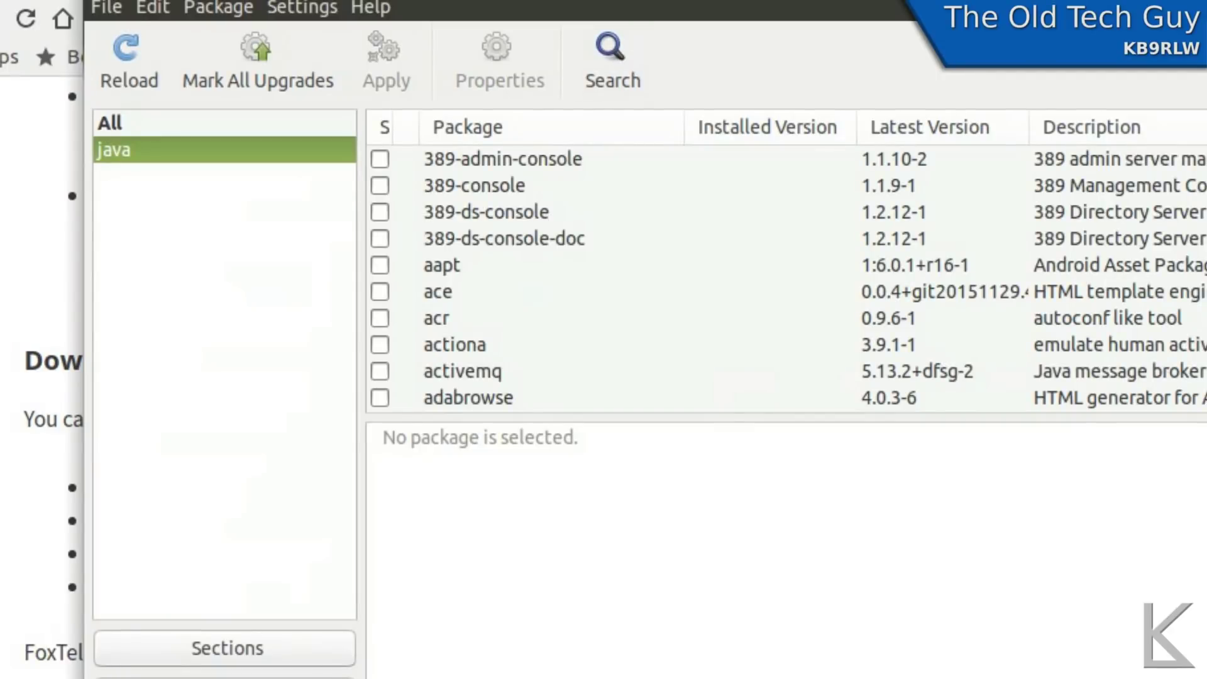
pyautogui.scroll(-20, 785, 279)
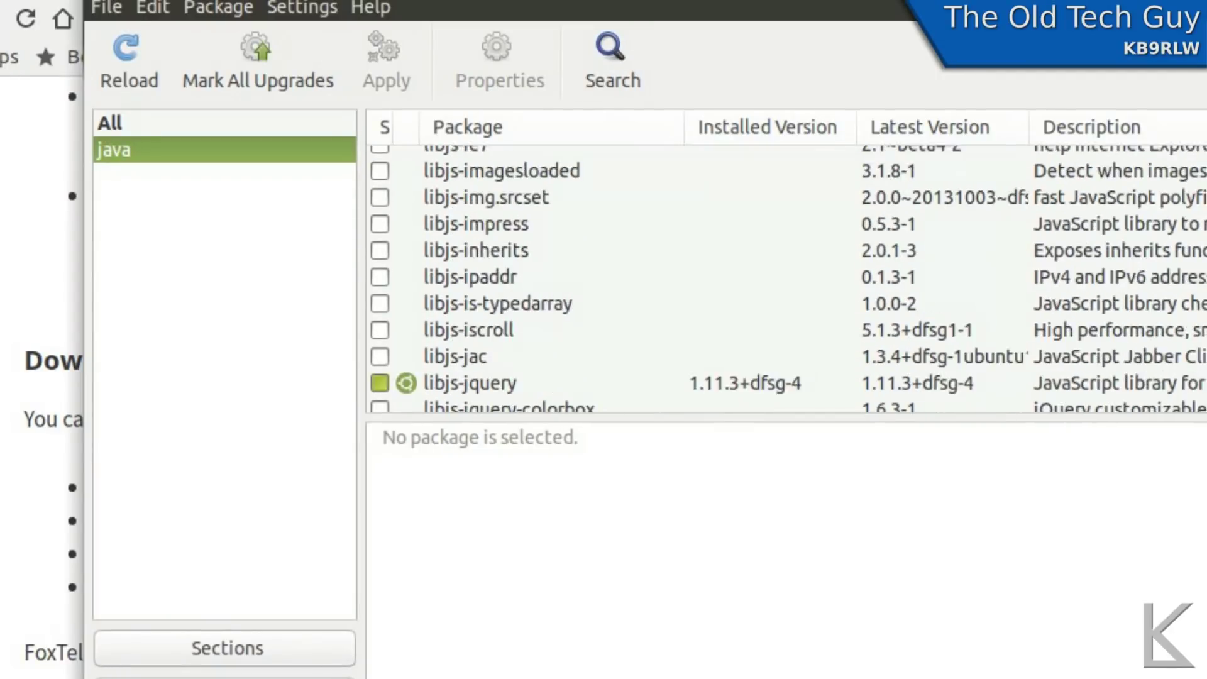
pyautogui.scroll(-10, 786, 279)
pyautogui.scroll(20, 786, 279)
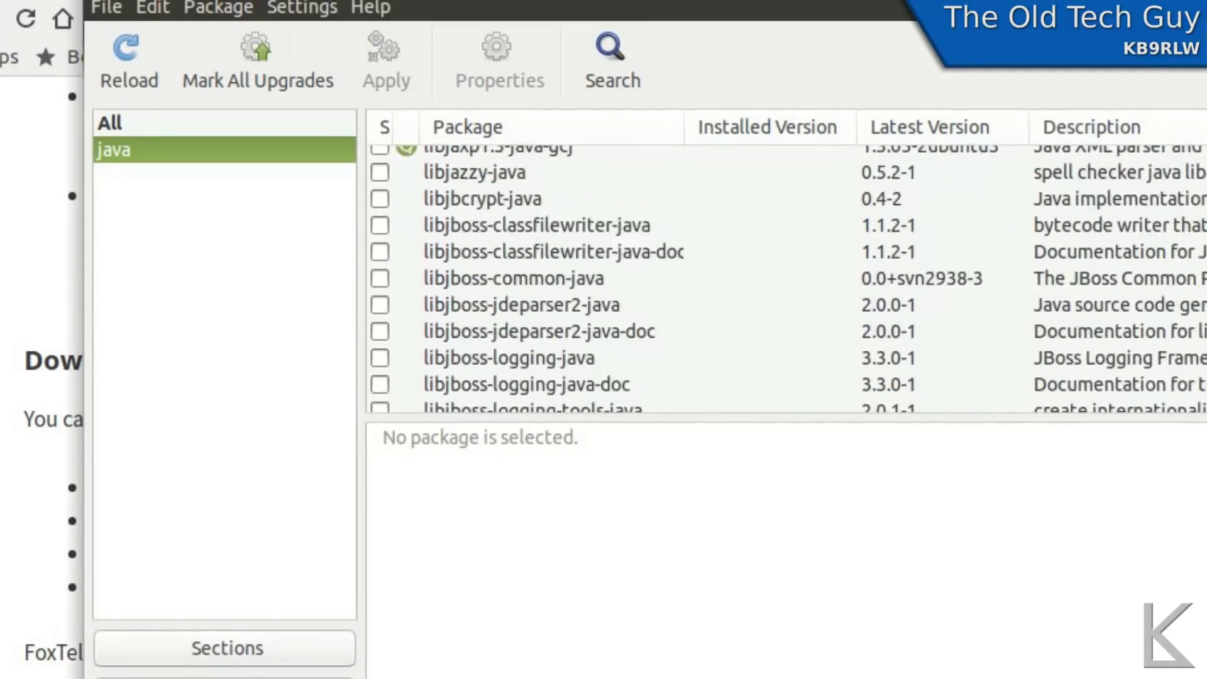
pyautogui.scroll(20, 785, 279)
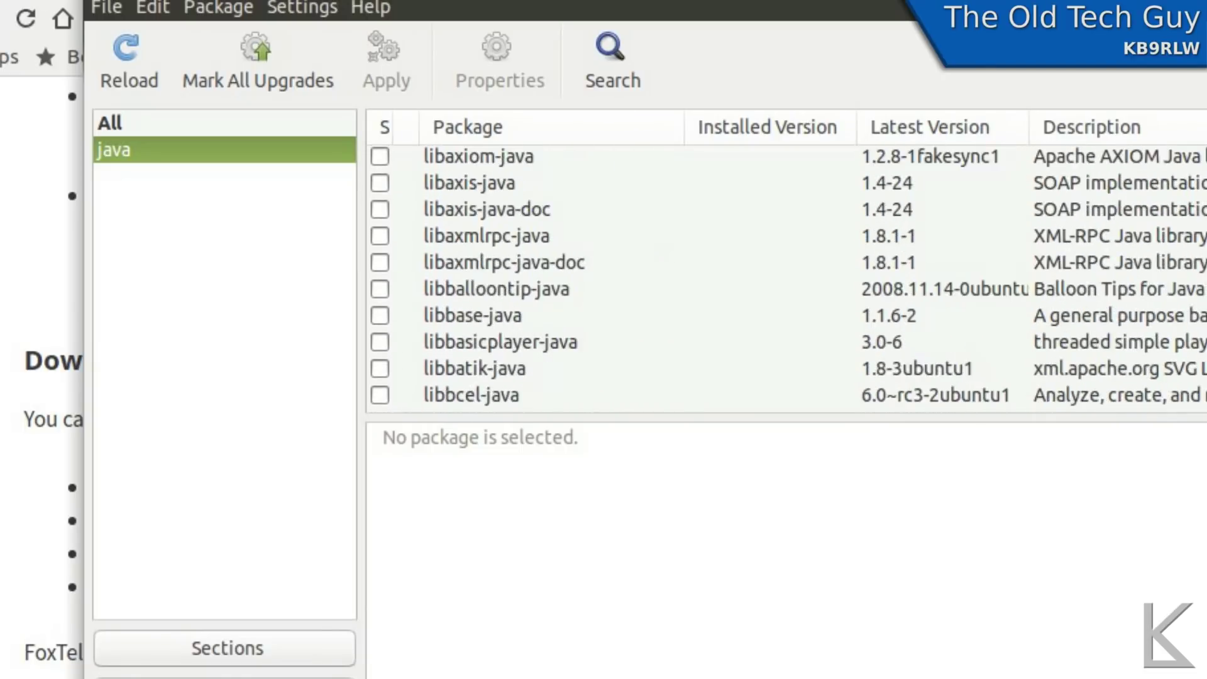
pyautogui.scroll(10, 785, 279)
pyautogui.scroll(-15, 888, 296)
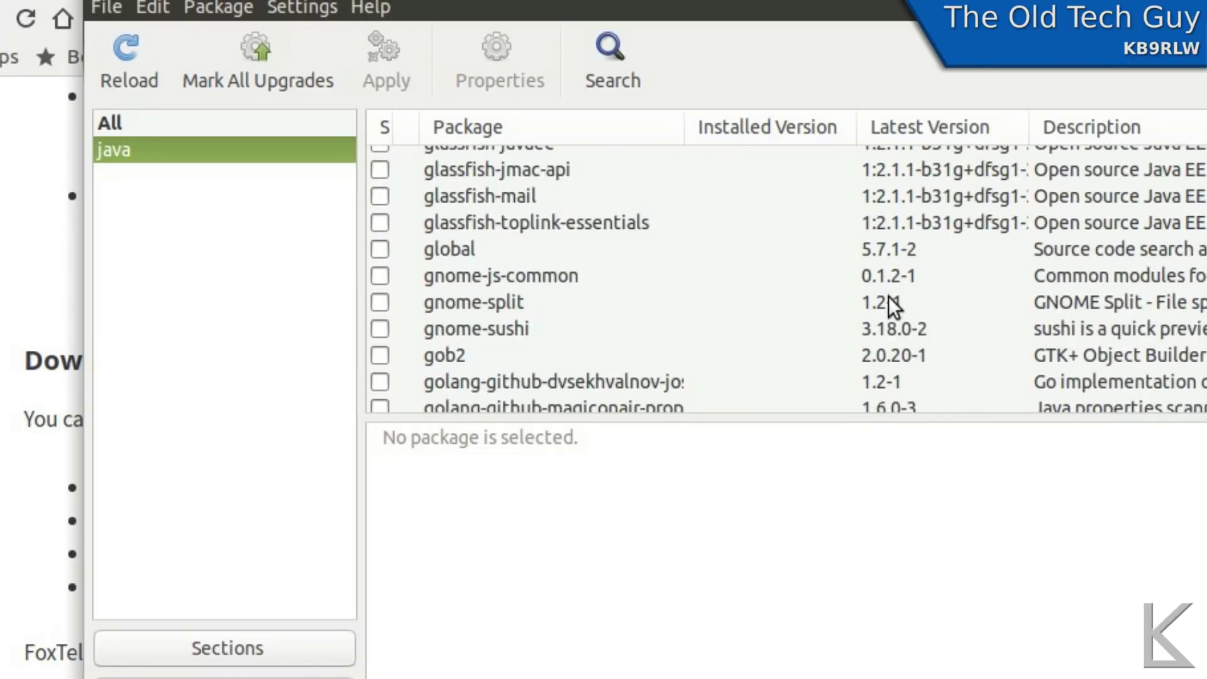
pyautogui.scroll(3, 888, 296)
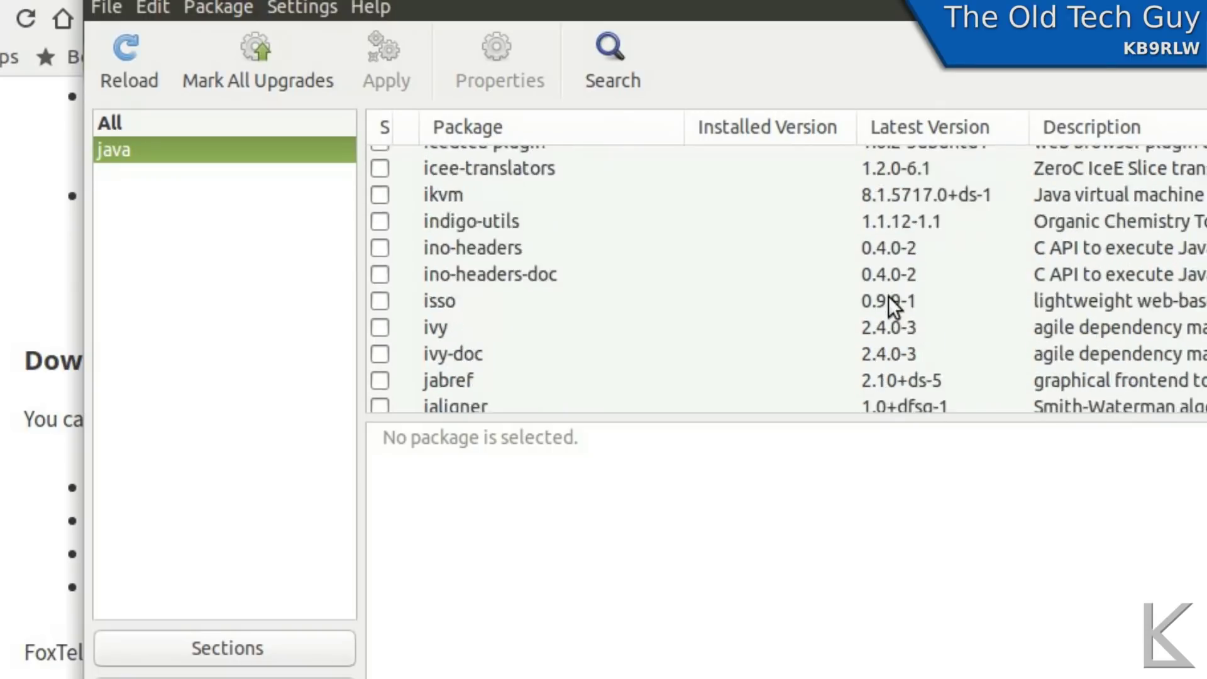
pyautogui.scroll(-3, 888, 296)
pyautogui.scroll(-5, 888, 296)
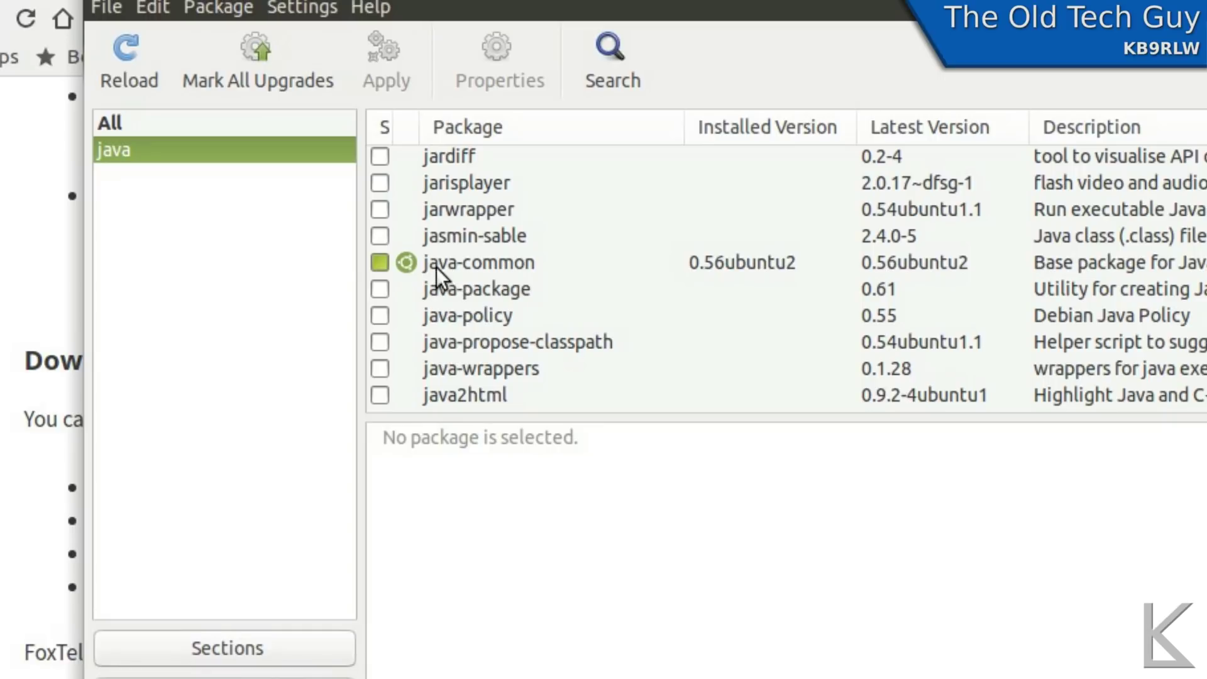
pyautogui.click(379, 262)
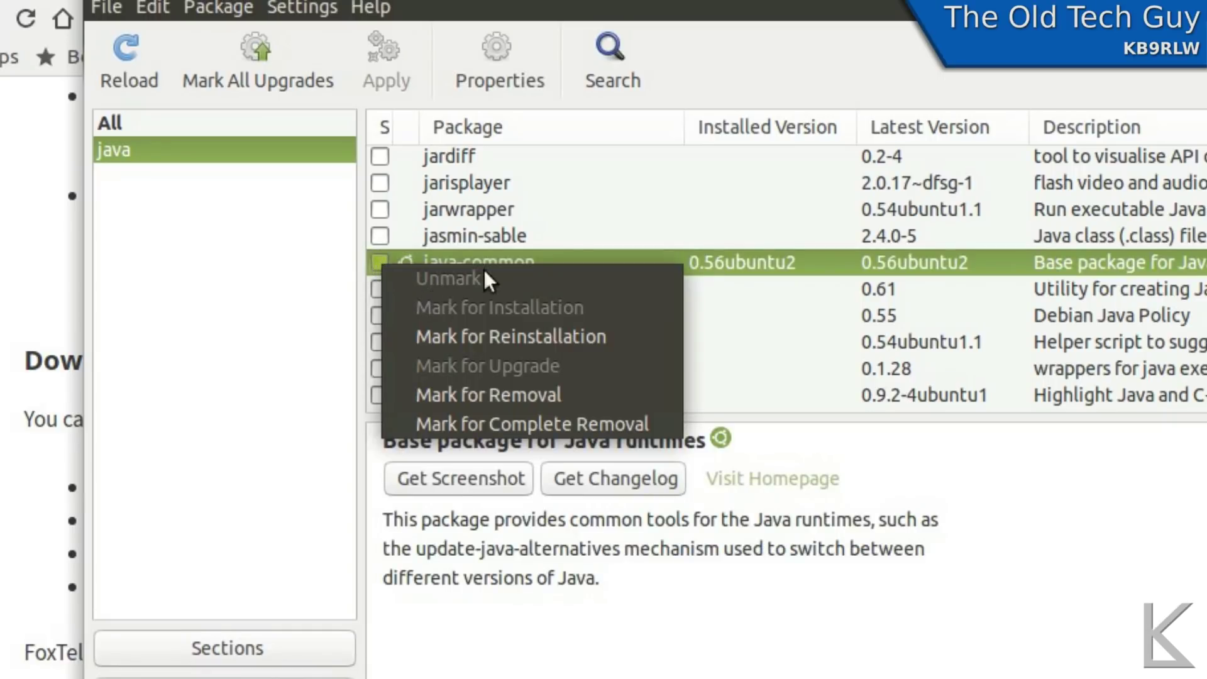
pyautogui.click(604, 238)
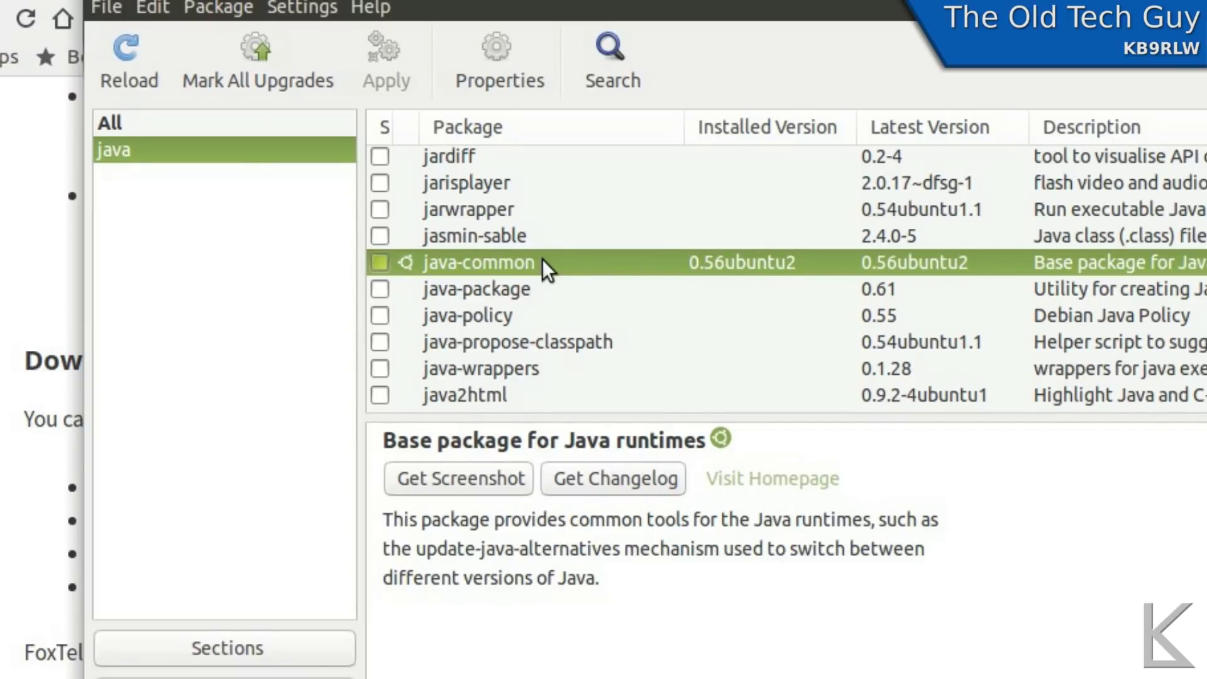
# In a new terminal, enter 'sudo apt-get install java-common'.
pyautogui.hotkey('ctrl', 'alt', 't')
pyautogui.moveTo(510, 7); pyautogui.dragTo(987, 292)
pyautogui.write('sudo apt-get install java-common')
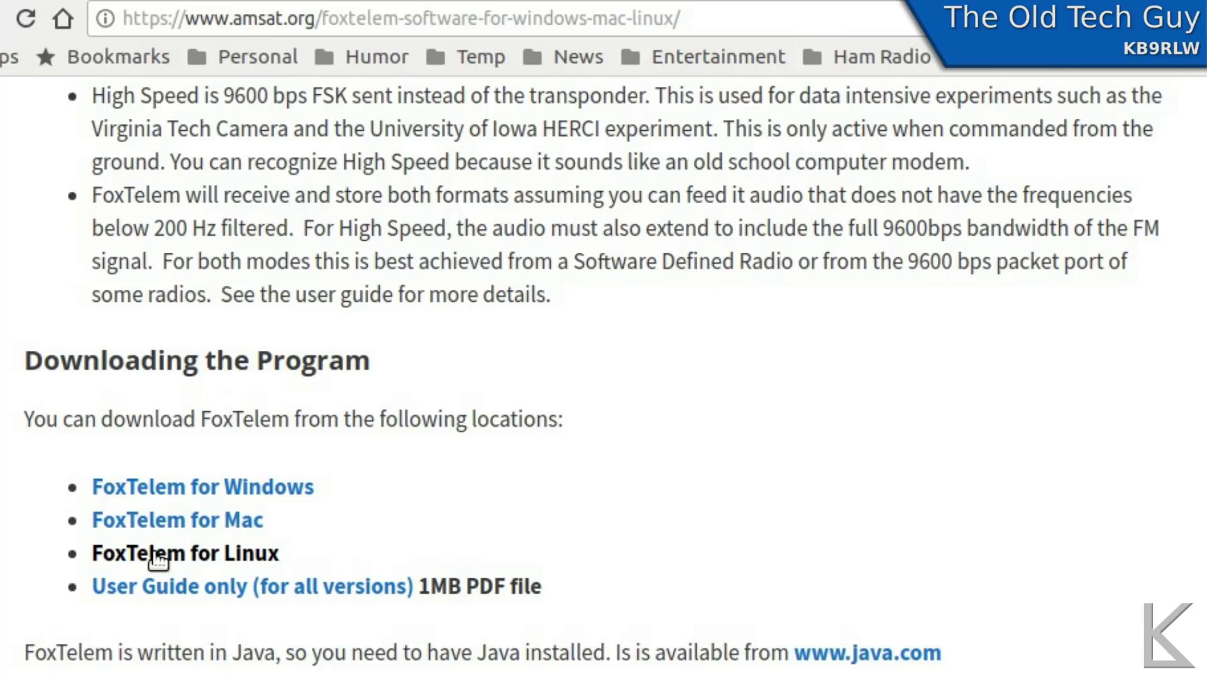
# Open the amsat.us FoxTelem for Linux download directory.
pyautogui.click(154, 552)
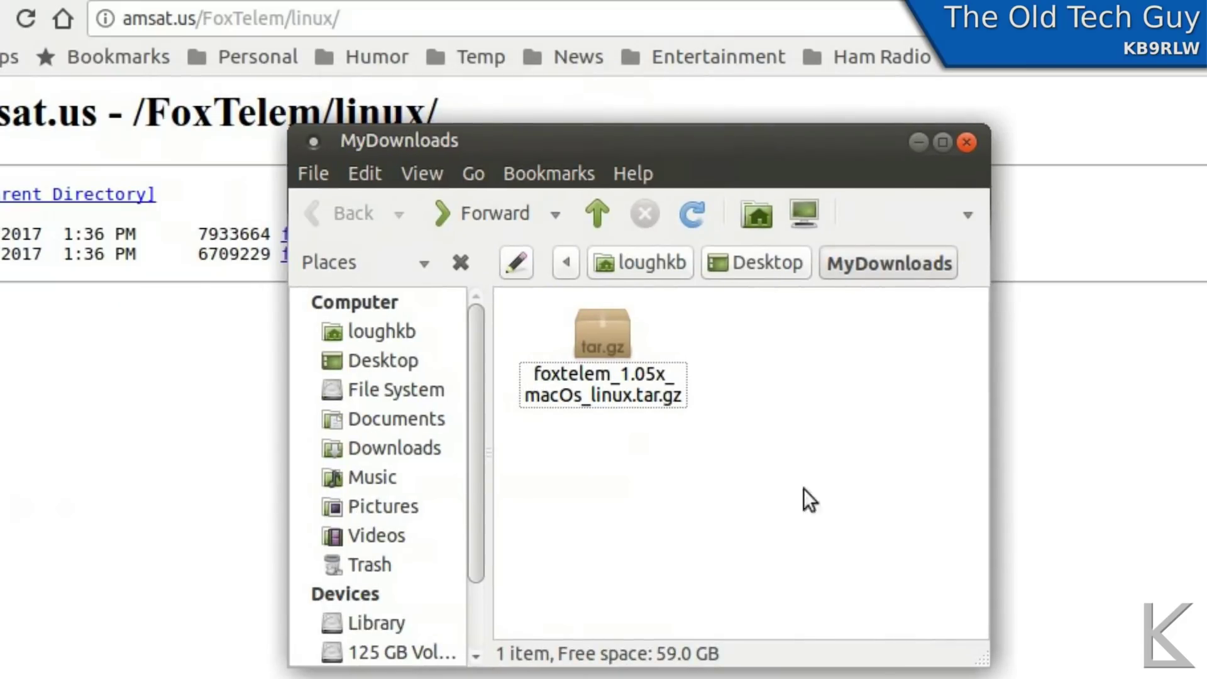
# Extract foxtelem_1.05x_macOs_linux.tar.gz in MyDownloads and open the extracted folder.
pyautogui.moveTo(976, 654); pyautogui.dragTo(1203, 675)
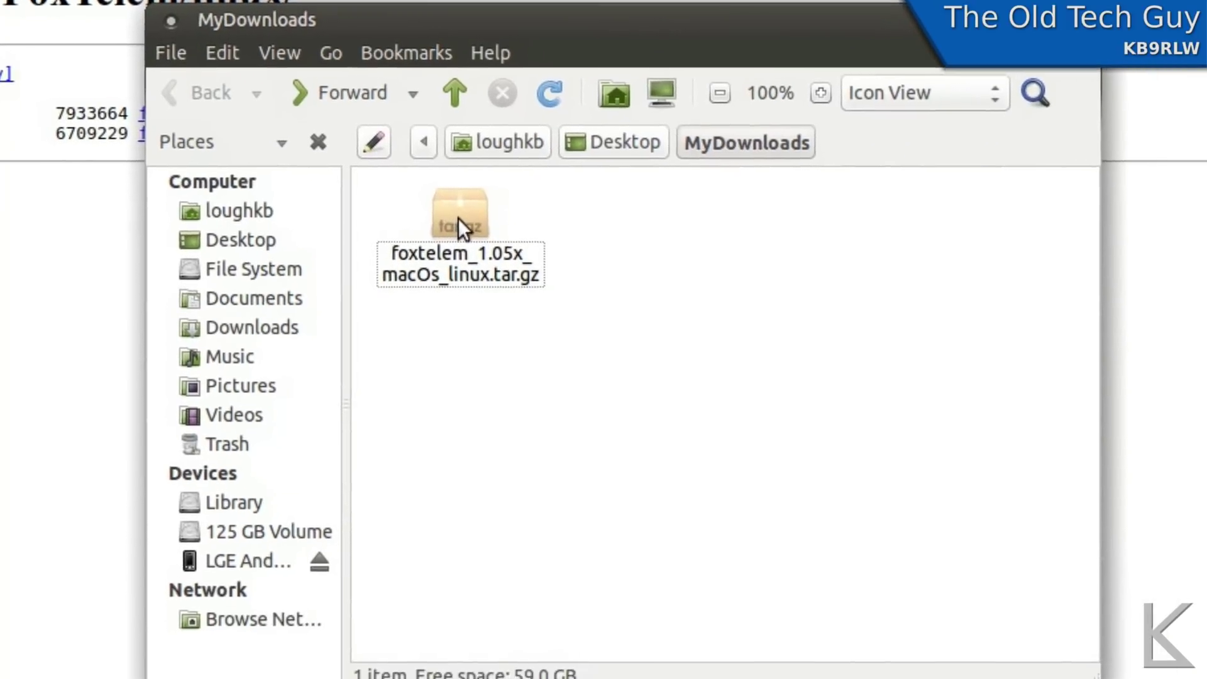
pyautogui.rightClick(594, 335)
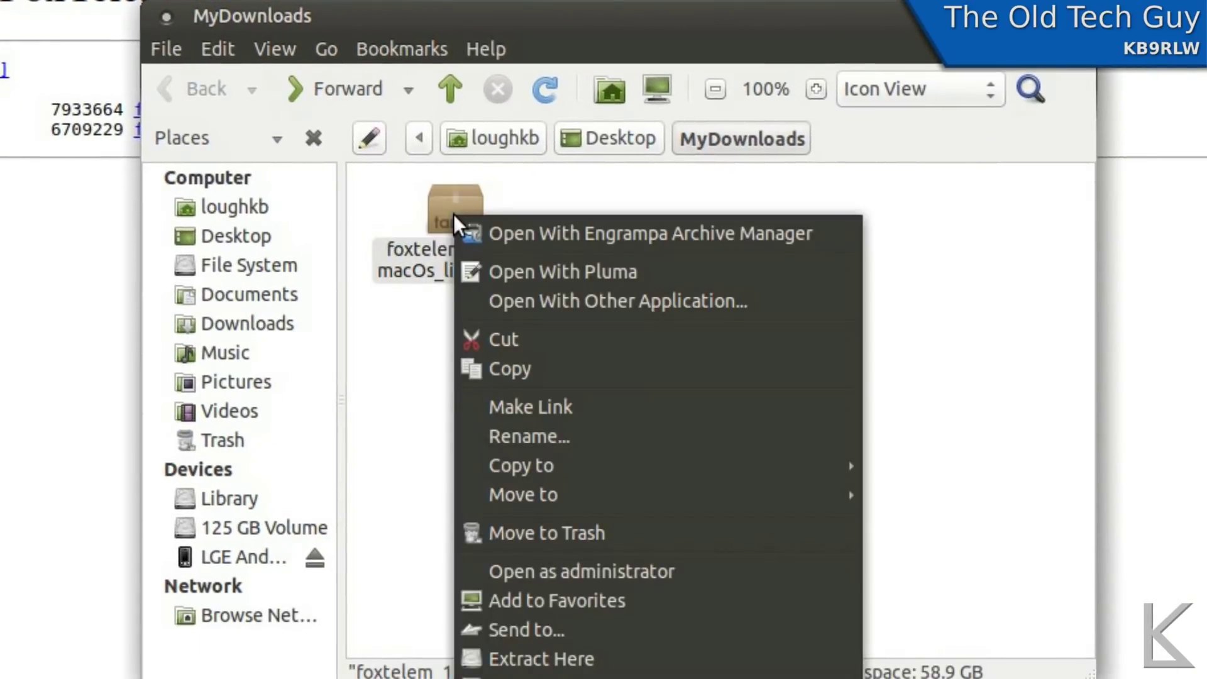
pyautogui.click(620, 666)
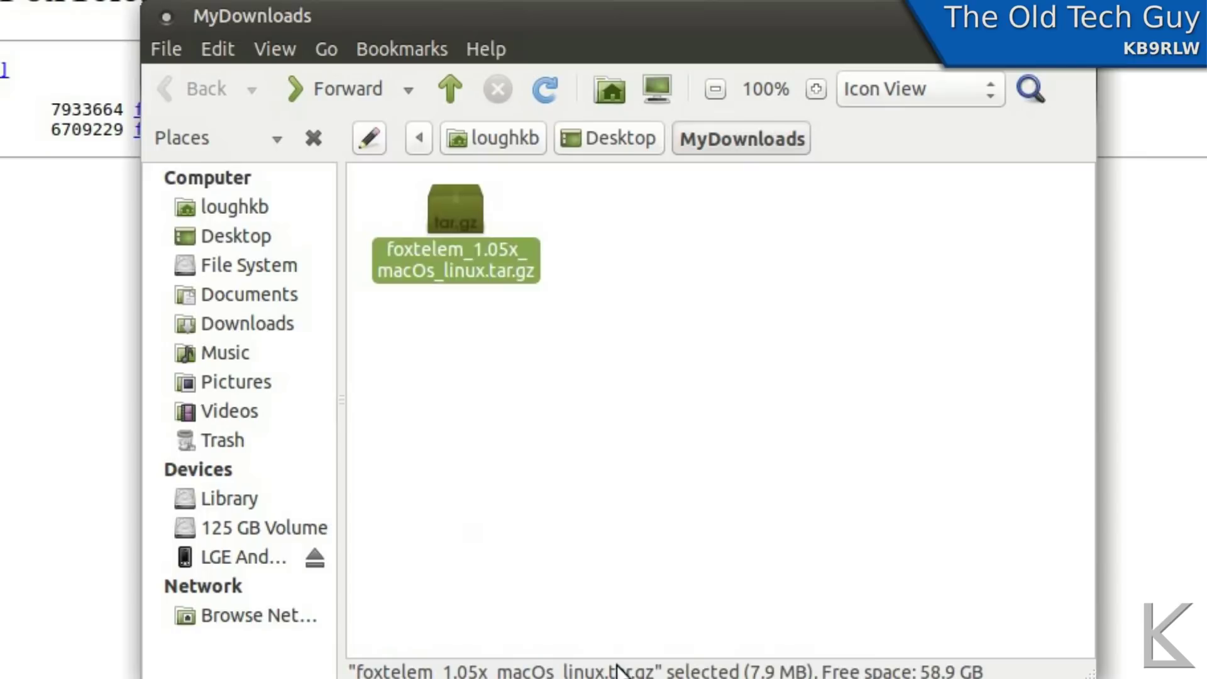
pyautogui.click(649, 425)
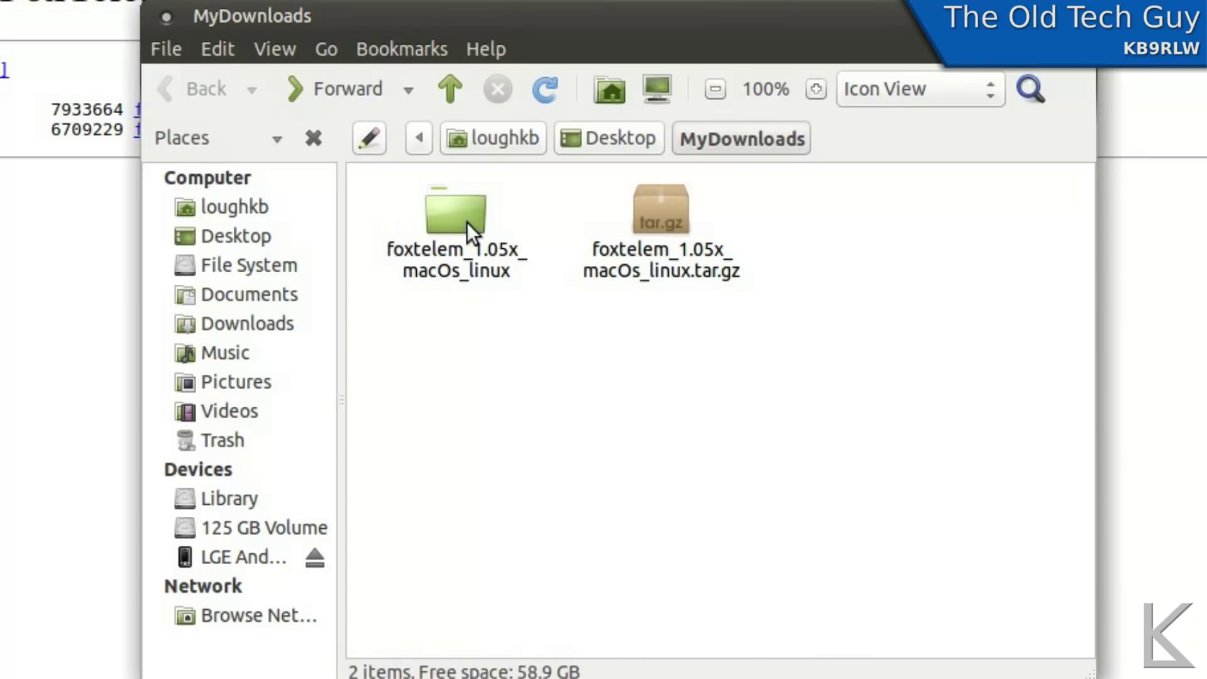
pyautogui.doubleClick(463, 217)
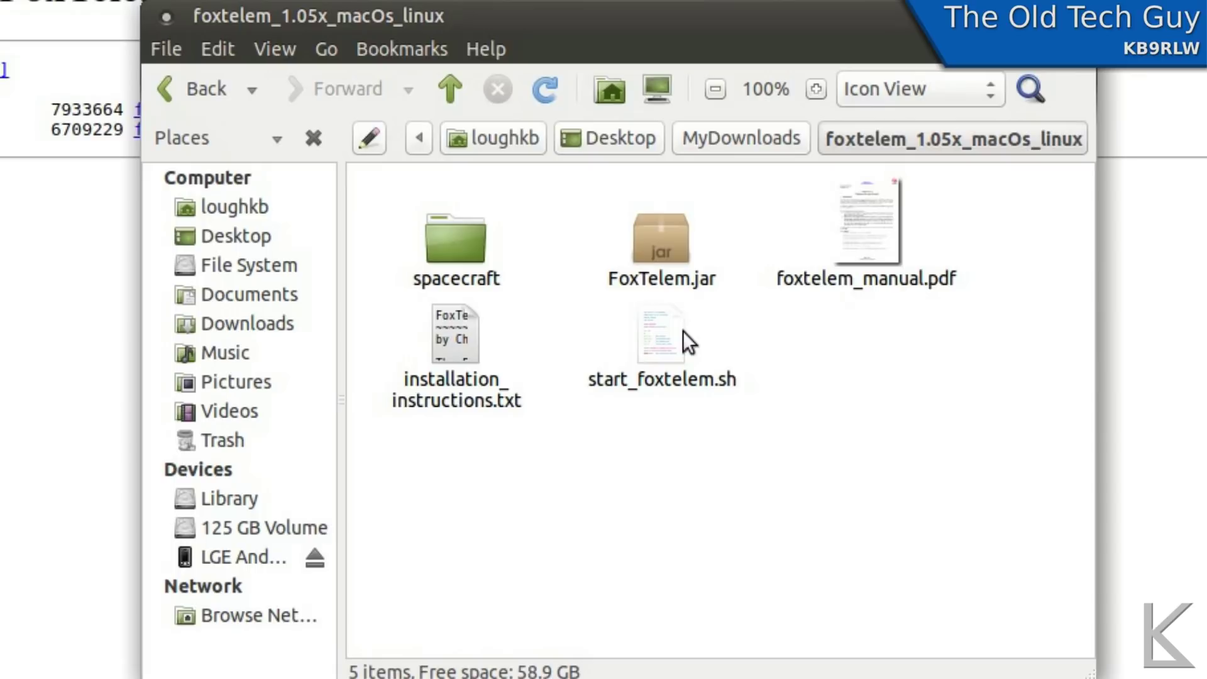
# Run start_foxtelem.sh and set Desktop/MyDownloads as the log files directory.
pyautogui.doubleClick(664, 334)
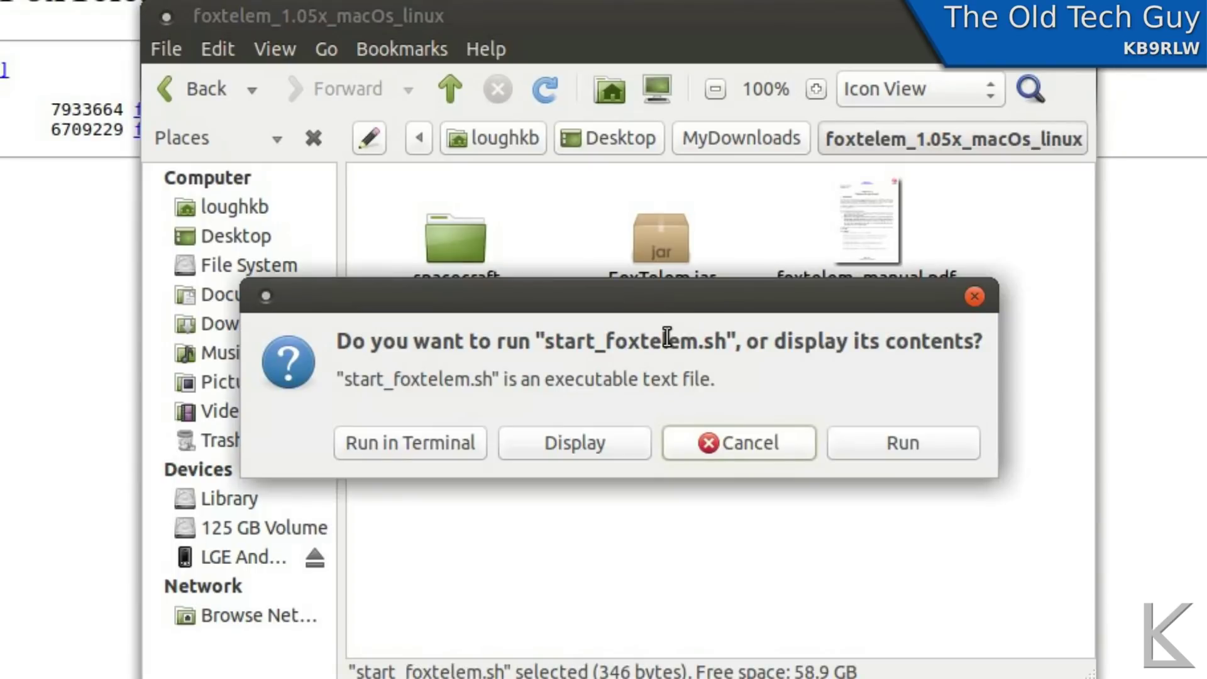
pyautogui.click(871, 444)
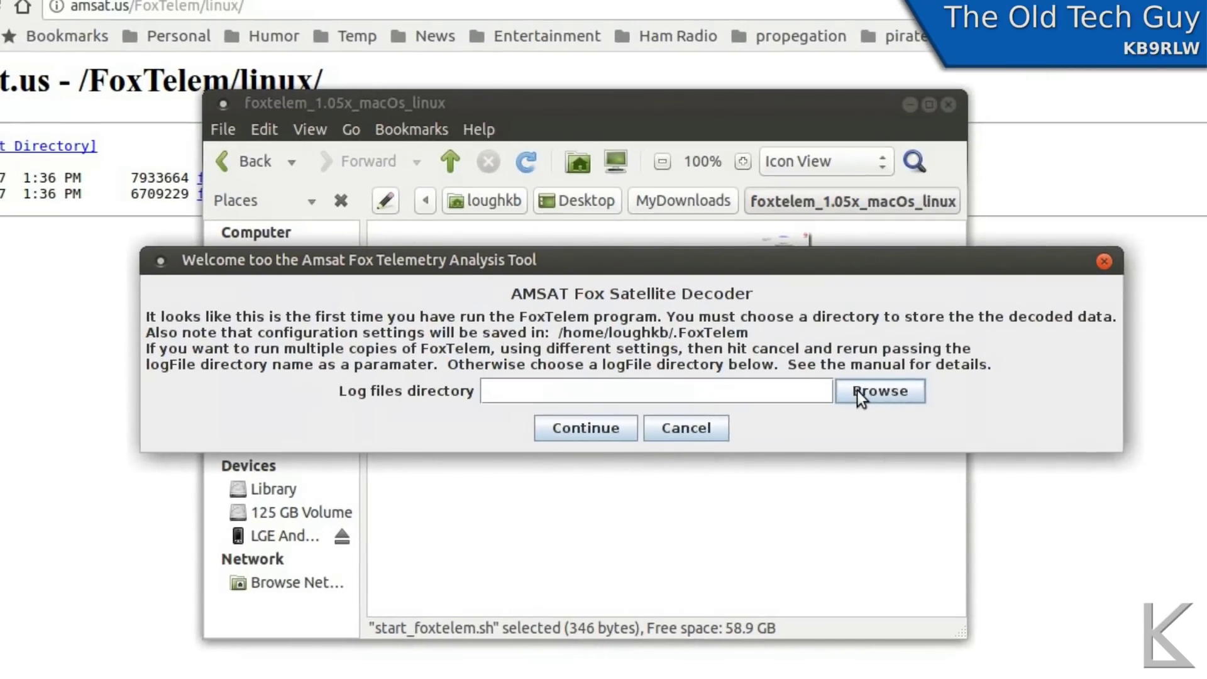
pyautogui.click(987, 376)
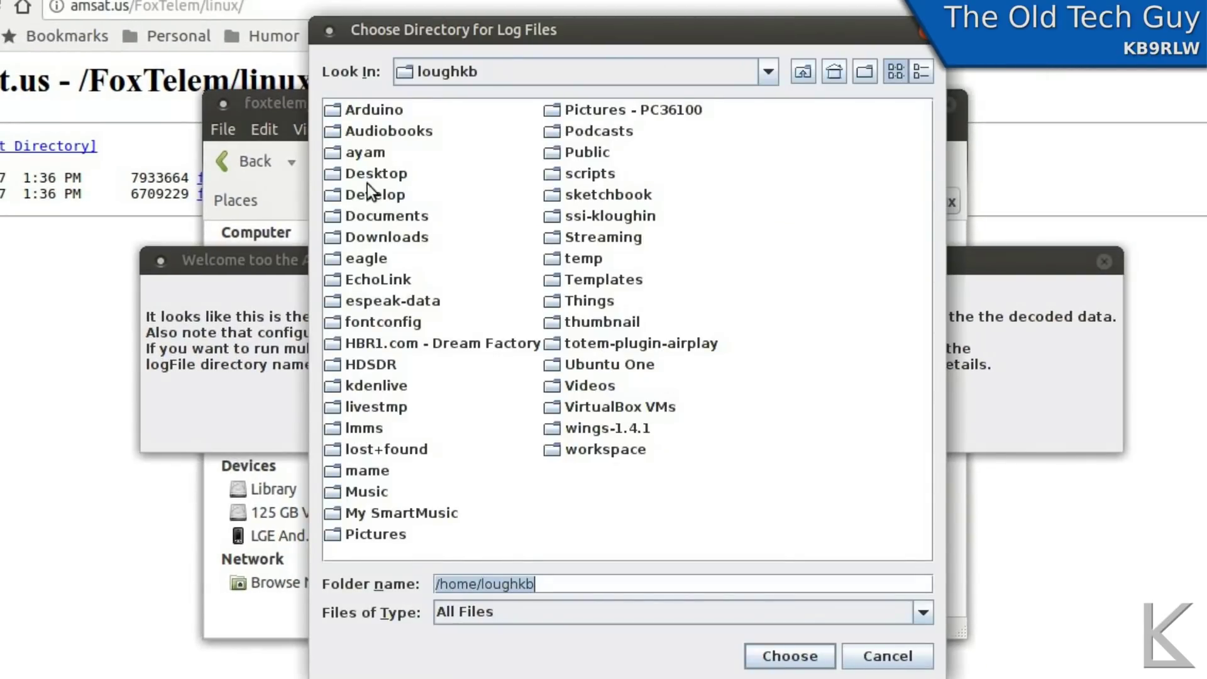
pyautogui.doubleClick(378, 171)
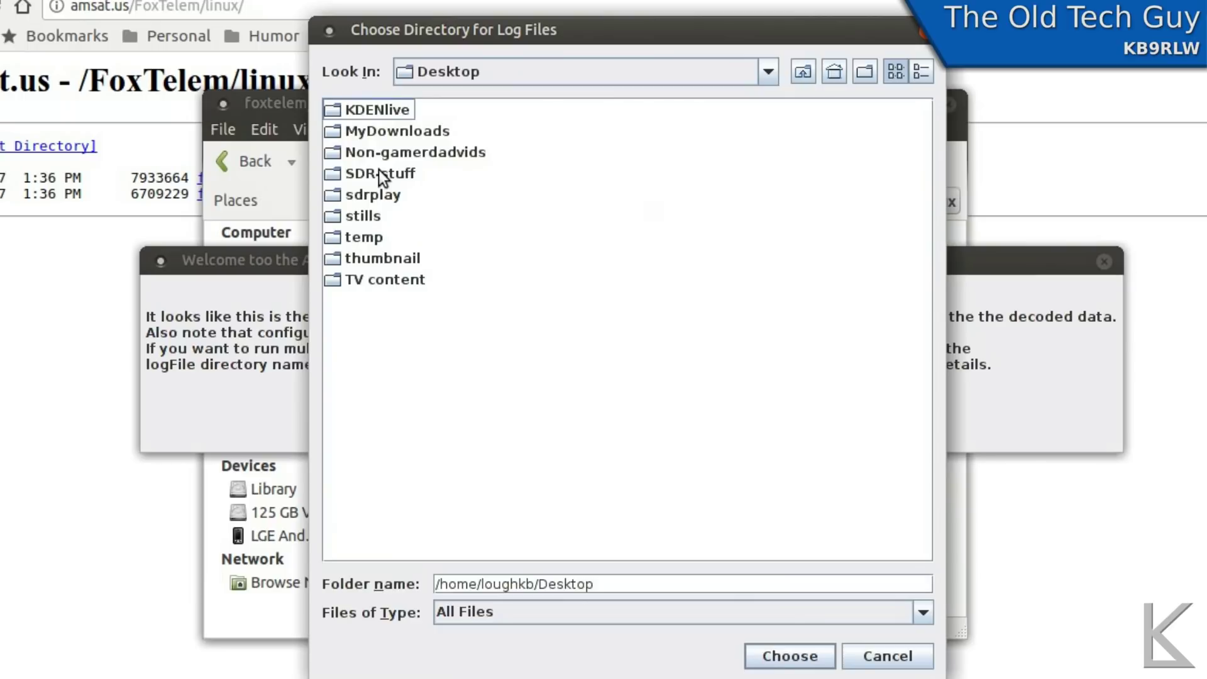
pyautogui.doubleClick(389, 132)
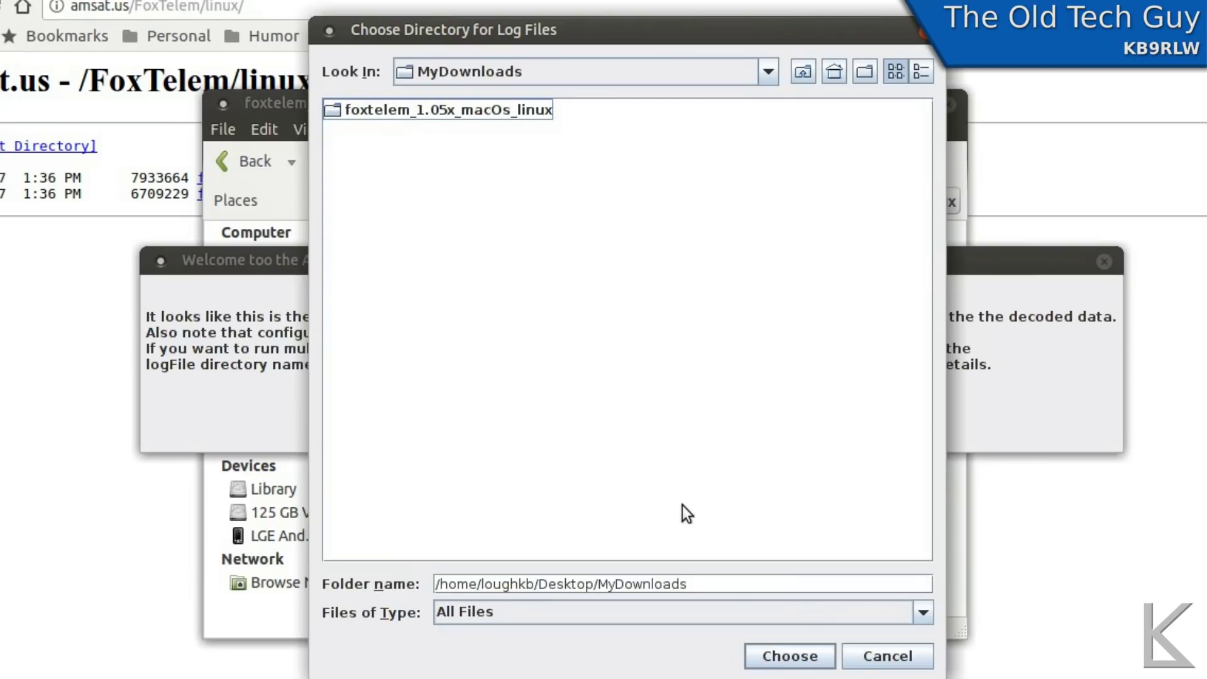
pyautogui.click(821, 659)
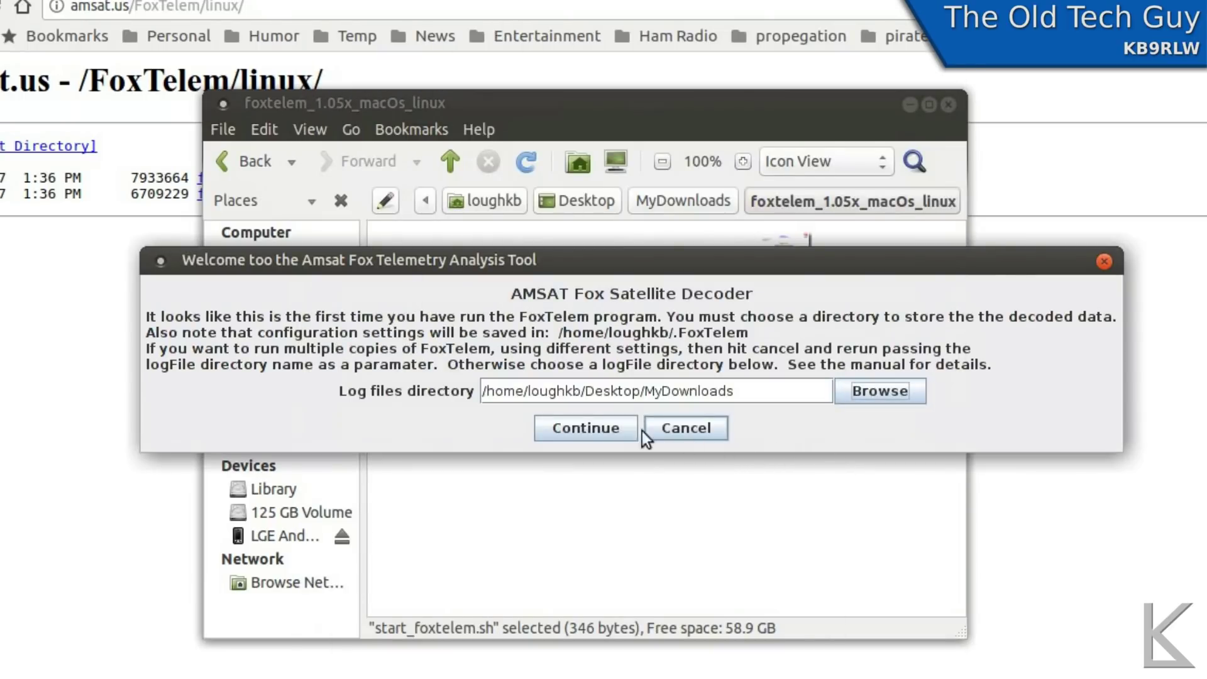
pyautogui.click(606, 427)
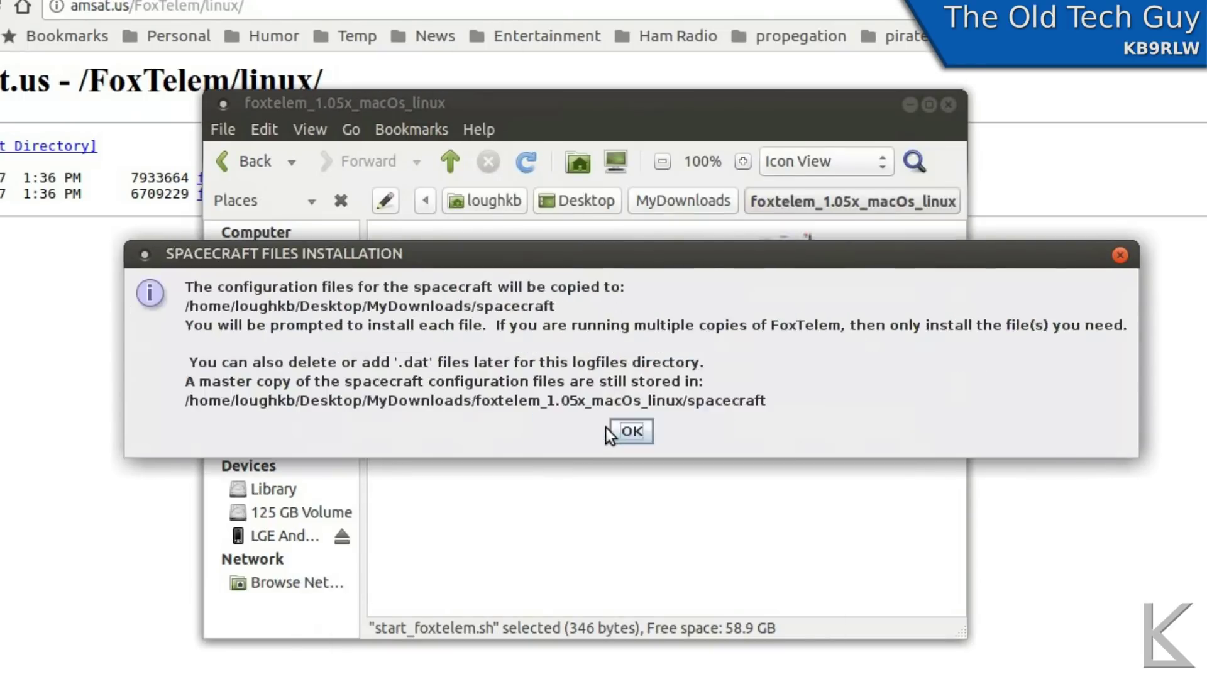
# Accept installation of every spacecraft file, including FOX1C_fm.dat and FOX1A_fm.dat.
pyautogui.click(637, 427)
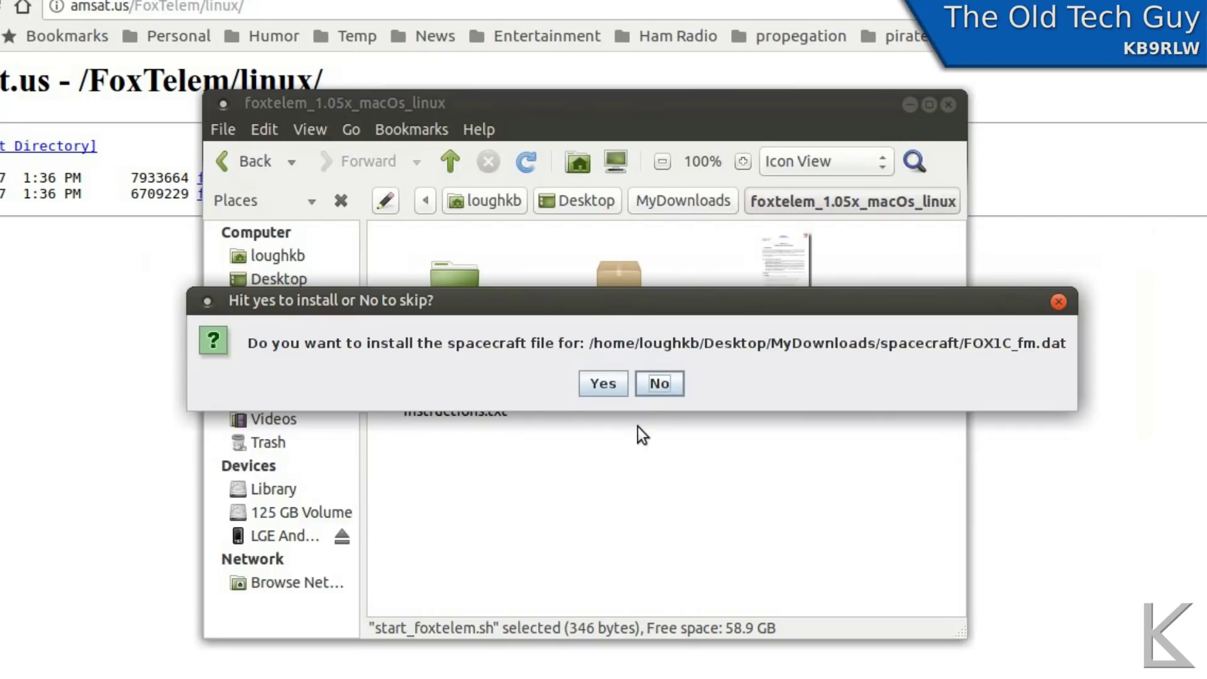
pyautogui.click(609, 384)
pyautogui.click(608, 382)
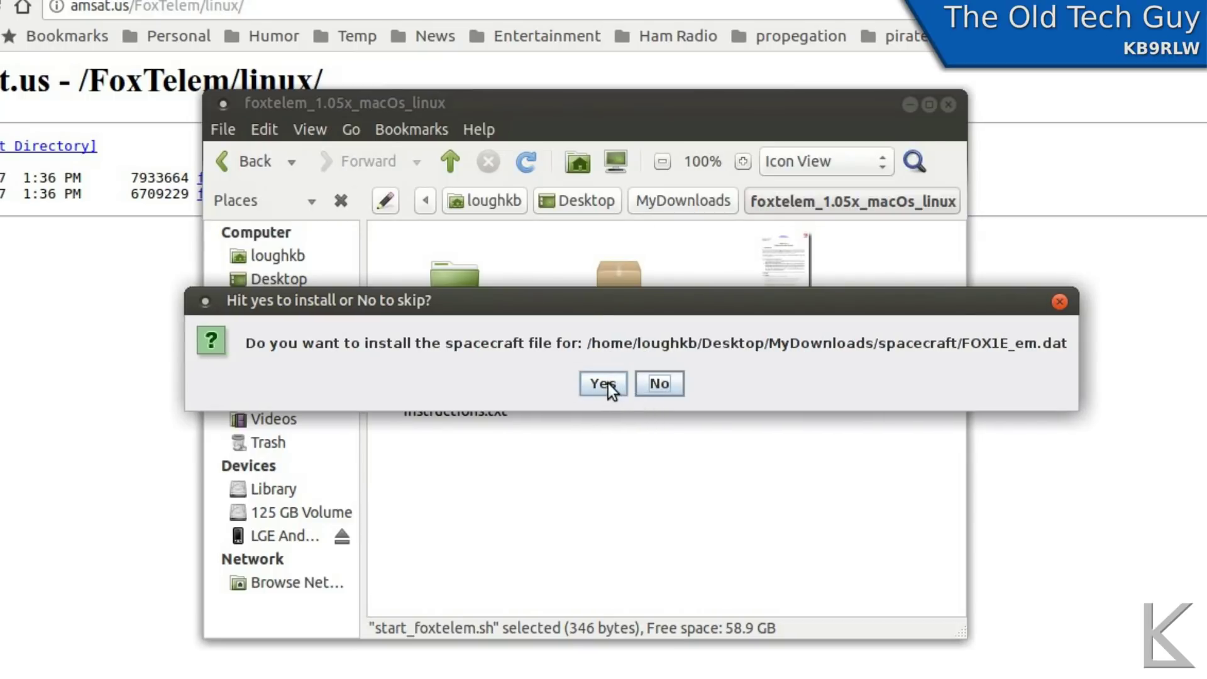
pyautogui.click(608, 383)
pyautogui.click(608, 384)
pyautogui.click(608, 383)
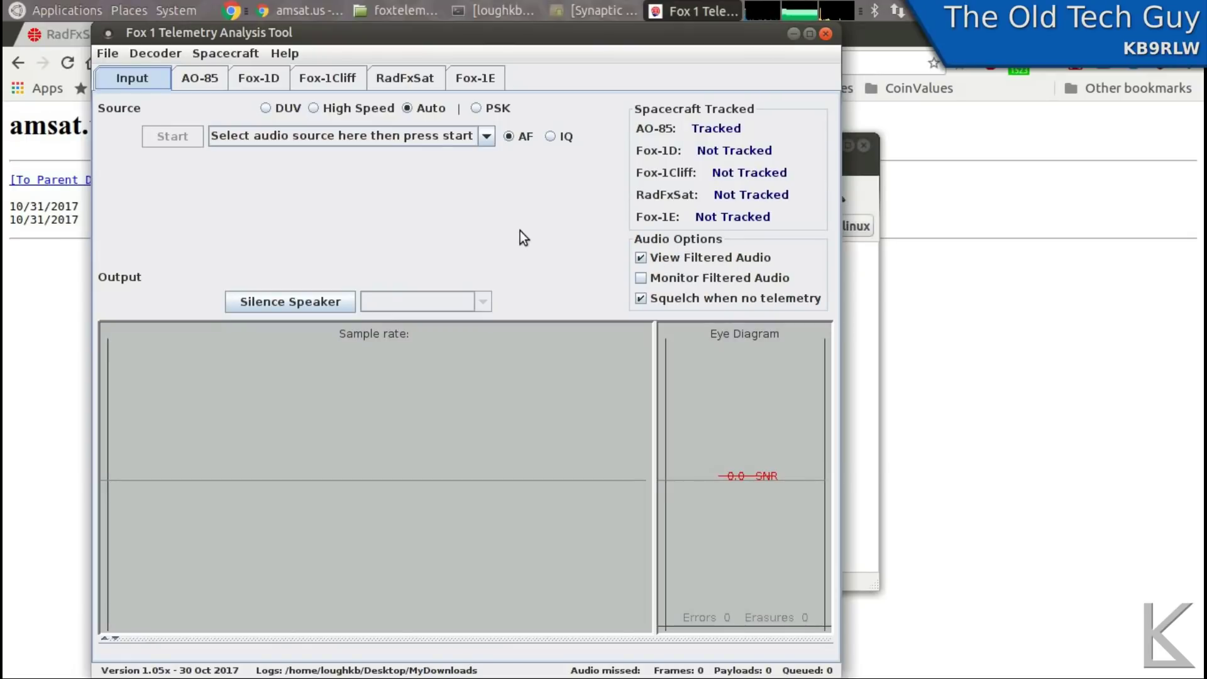
# Show the RadFxSat Health page in the Fox 1 Telemetry Analysis Tool.
pyautogui.click(408, 78)
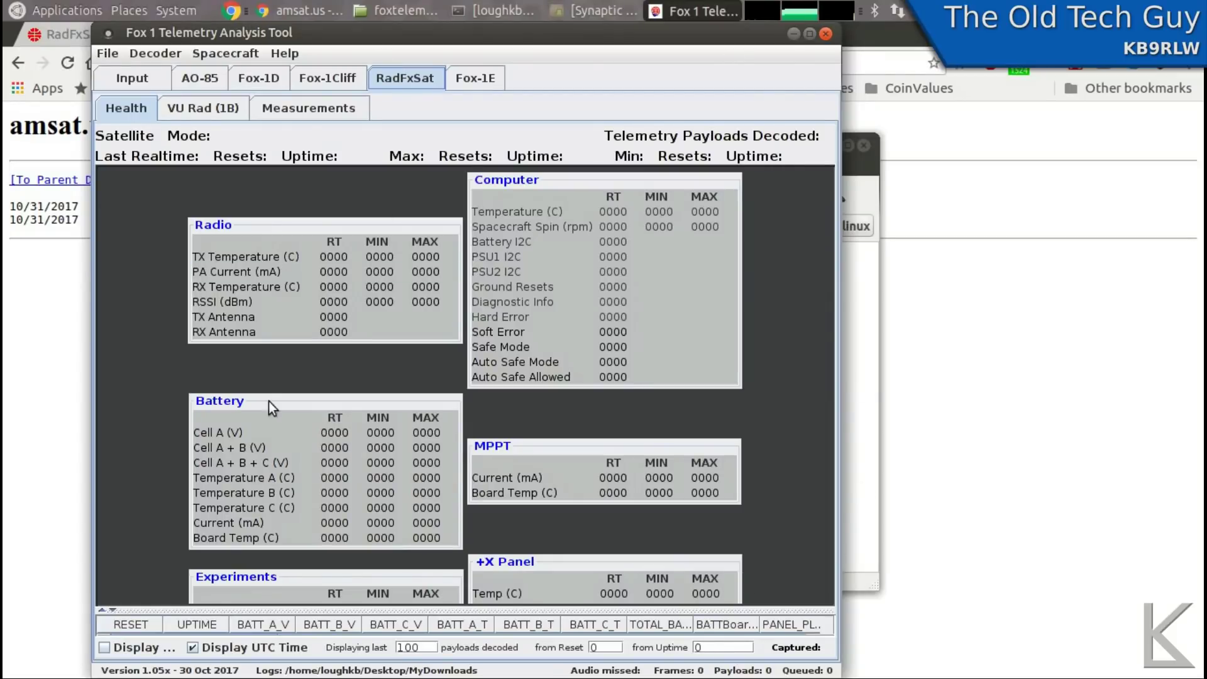
# Close FoxTelem and the foxtelem folder window, returning to the Getting Ready for RadFxSat article.
pyautogui.click(826, 33)
pyautogui.click(833, 335)
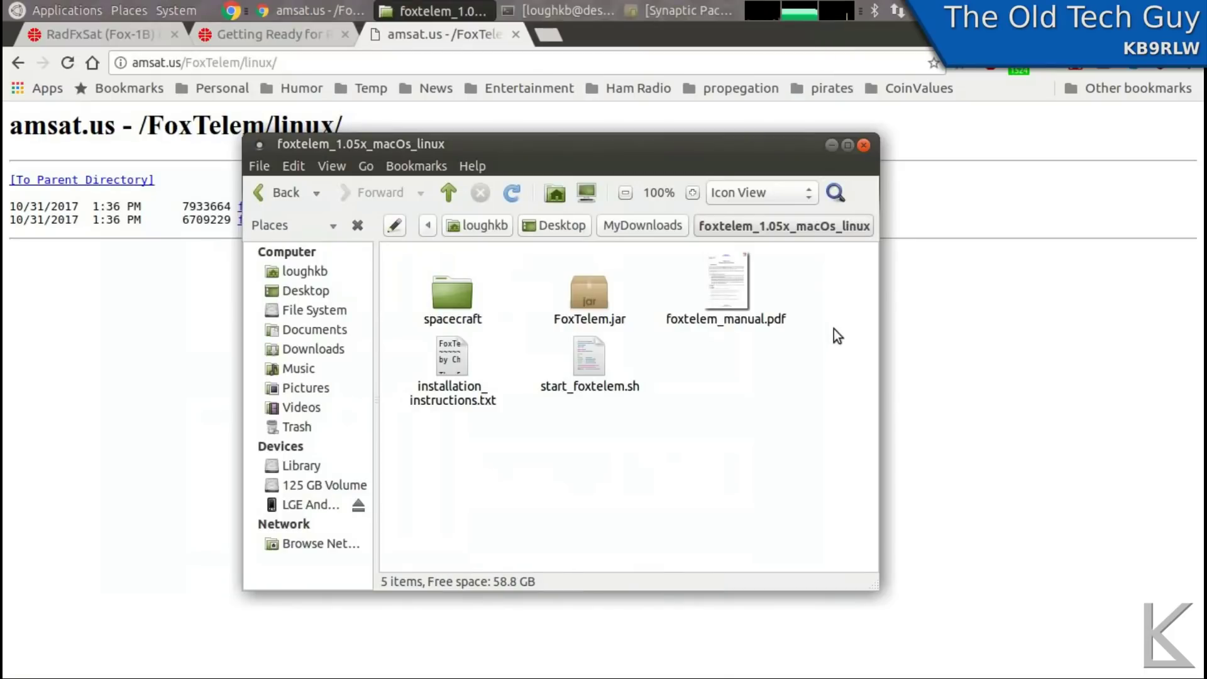
pyautogui.click(863, 145)
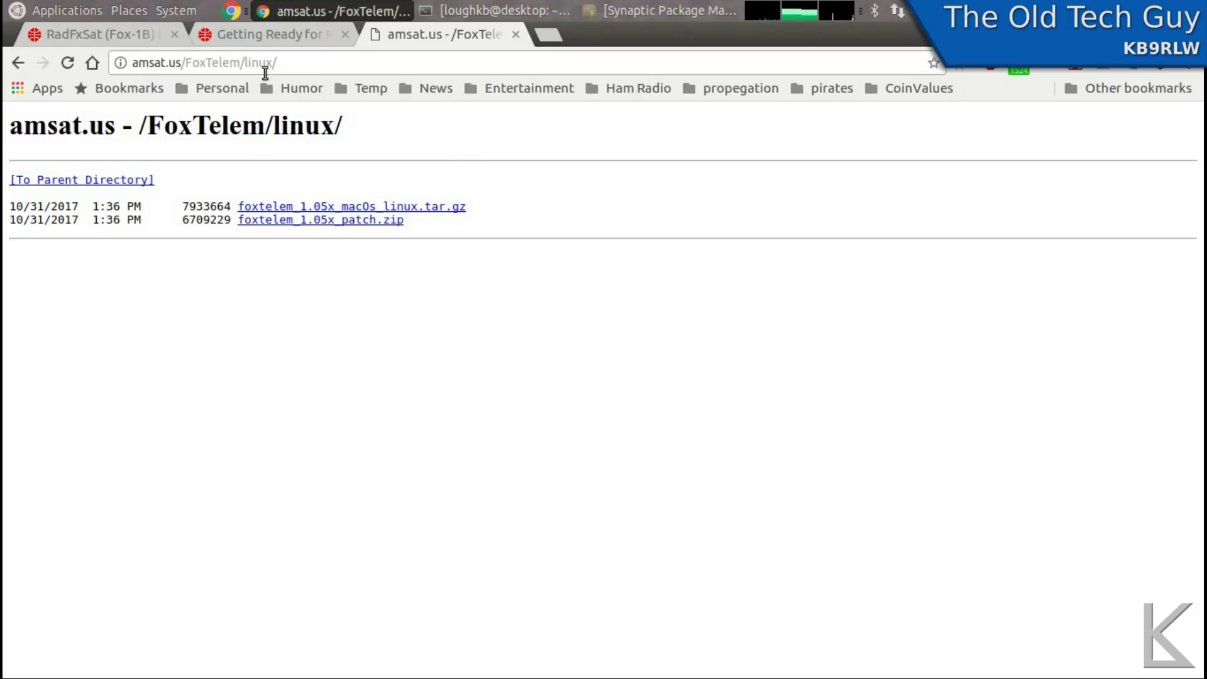
pyautogui.click(255, 35)
pyautogui.scroll(5, 217, 283)
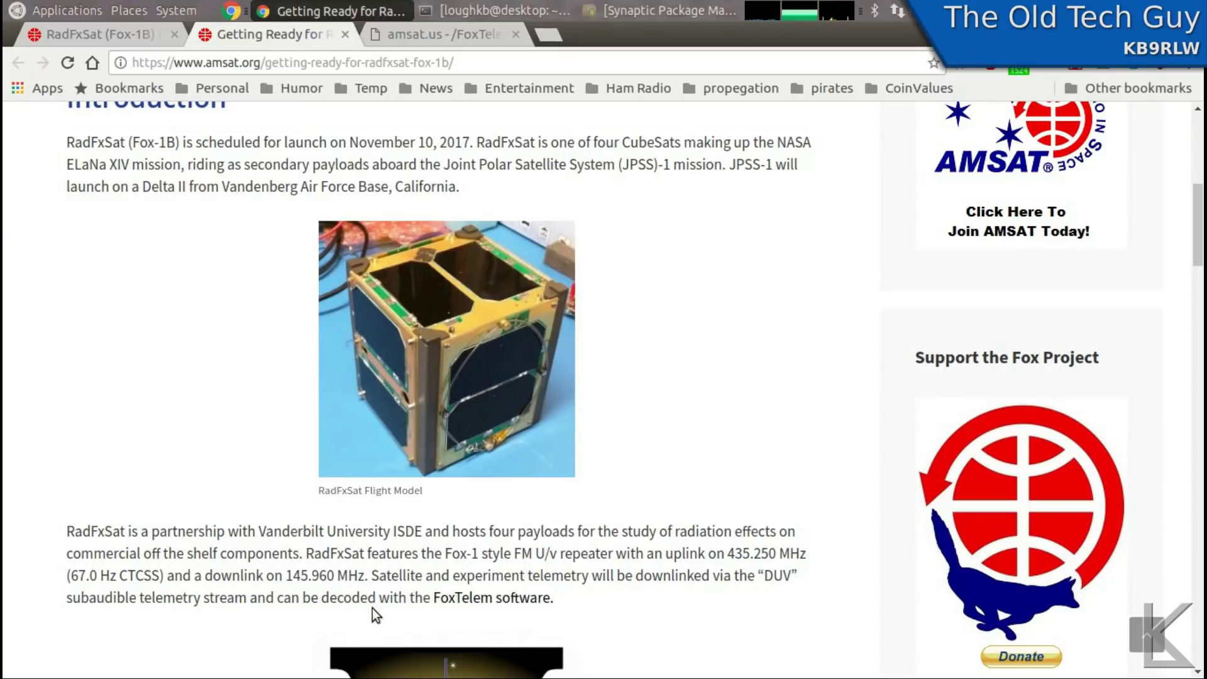
# Highlight the FM repeater sentence, then just the 145.960 MHz downlink frequency.
pyautogui.moveTo(371, 575); pyautogui.dragTo(597, 553)
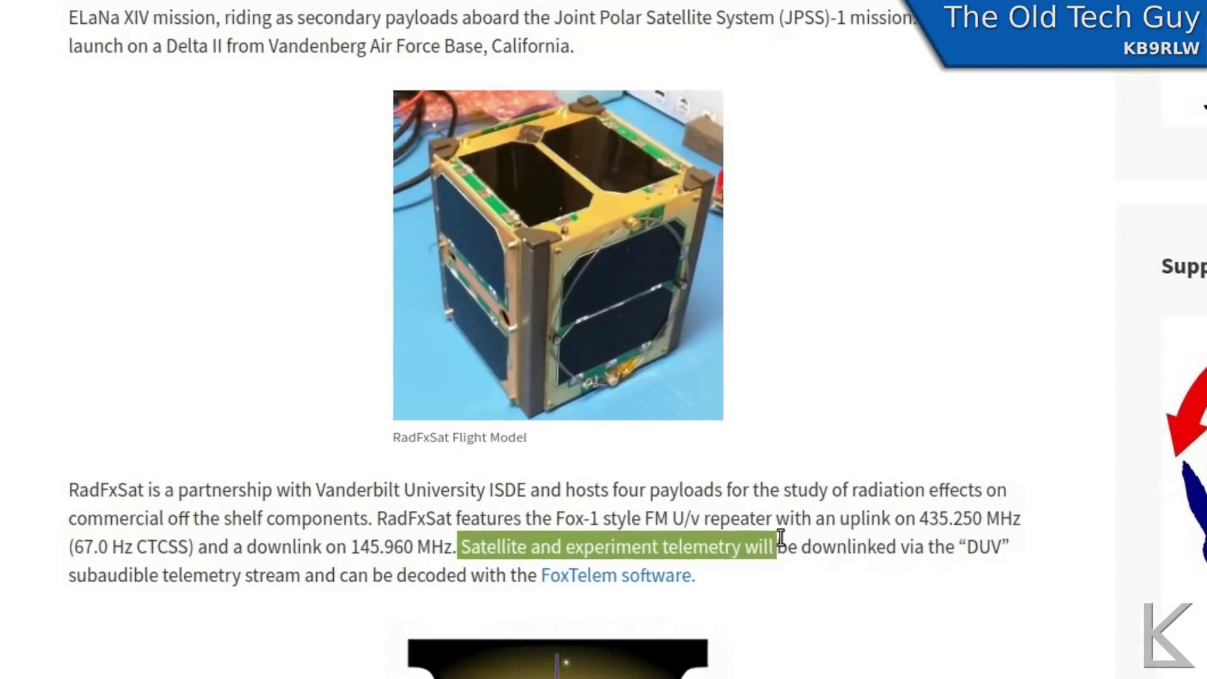
pyautogui.moveTo(845, 498); pyautogui.dragTo(624, 496)
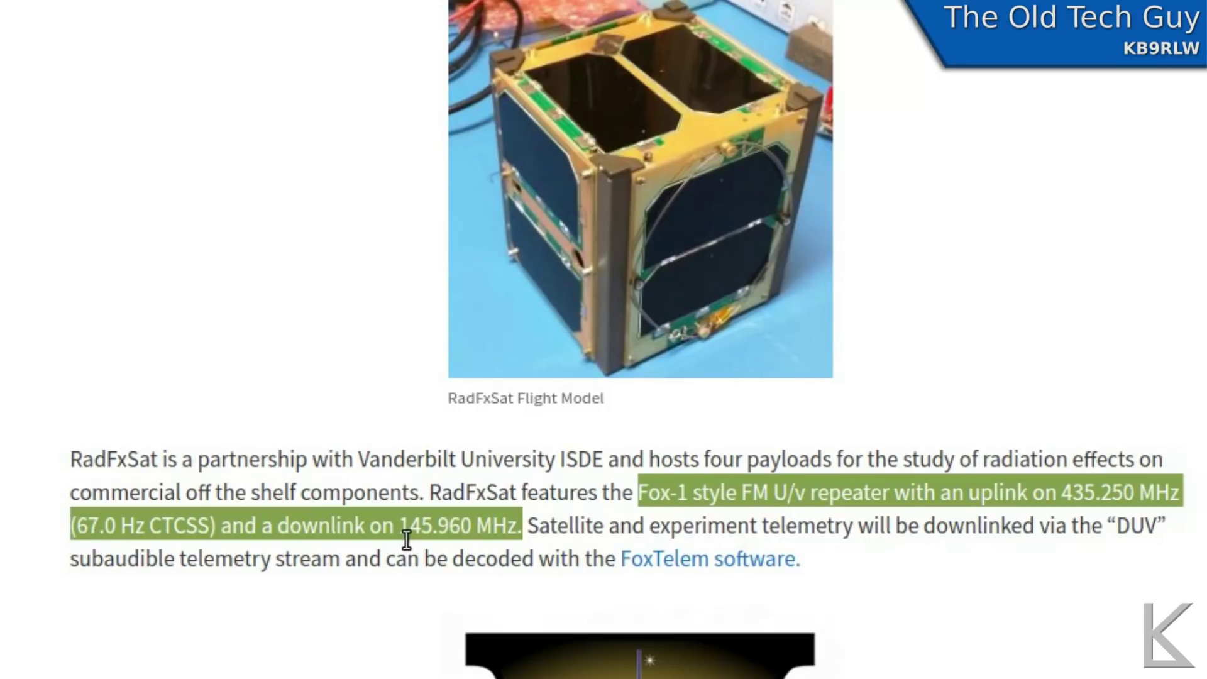
pyautogui.moveTo(400, 528); pyautogui.dragTo(517, 531)
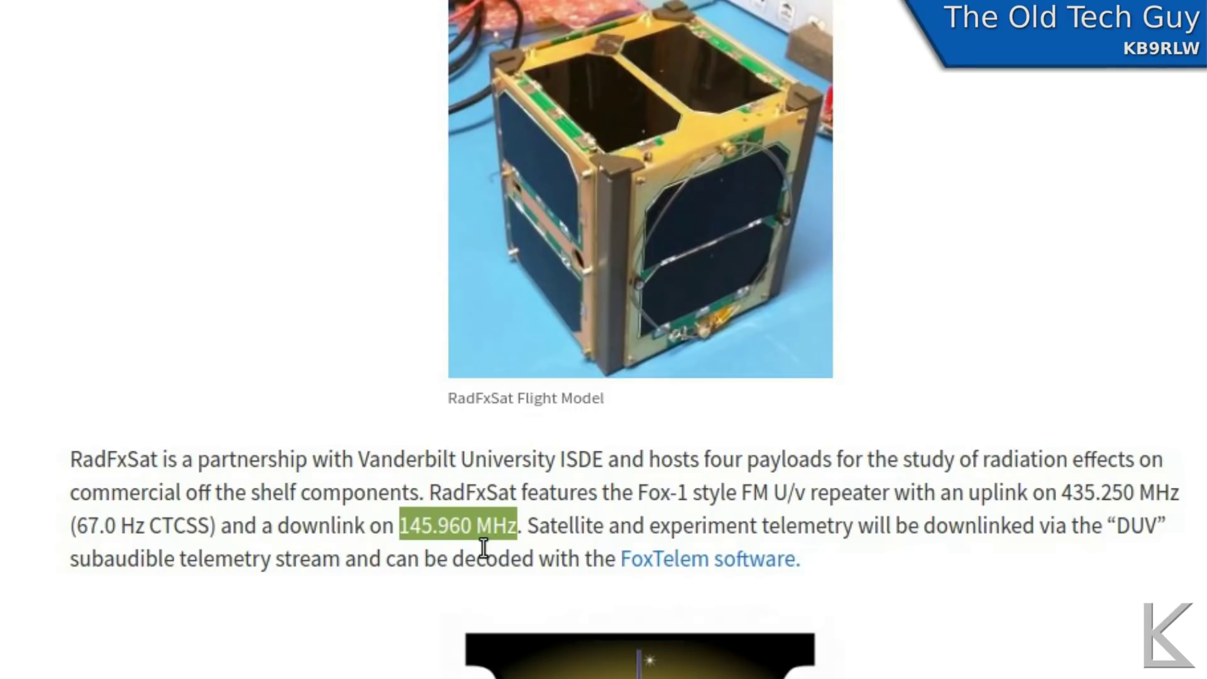
pyautogui.click(278, 588)
pyautogui.scroll(-4, 304, 568)
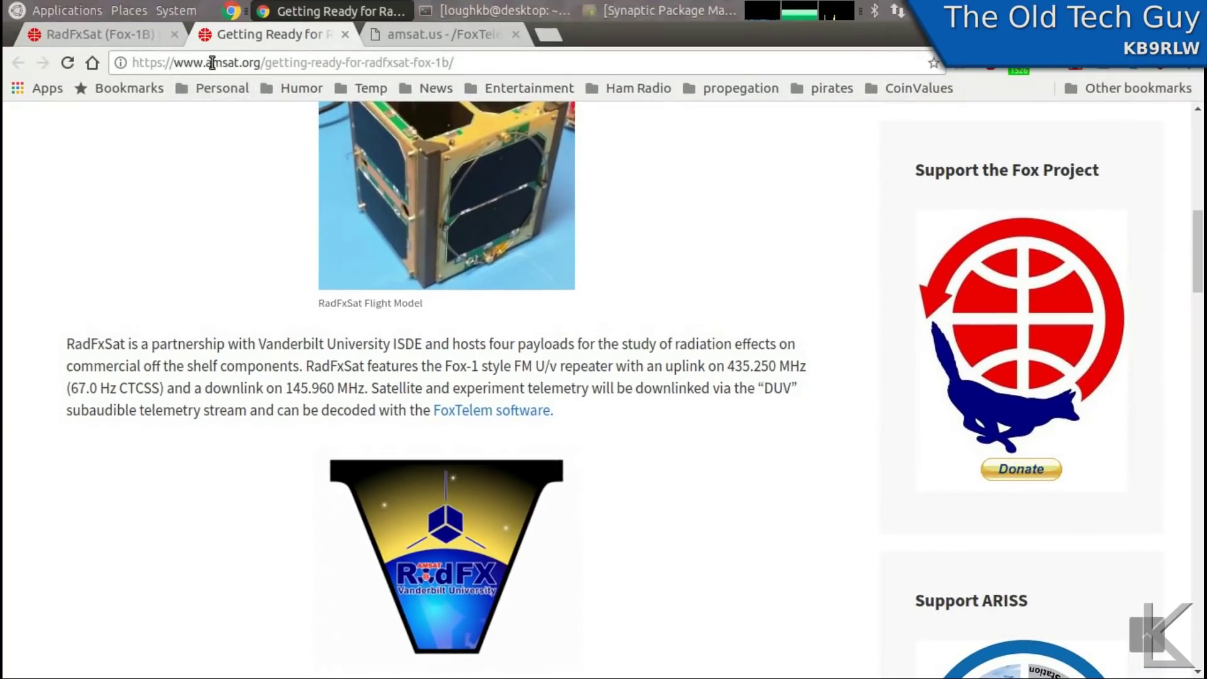
pyautogui.moveTo(178, 68); pyautogui.dragTo(255, 69)
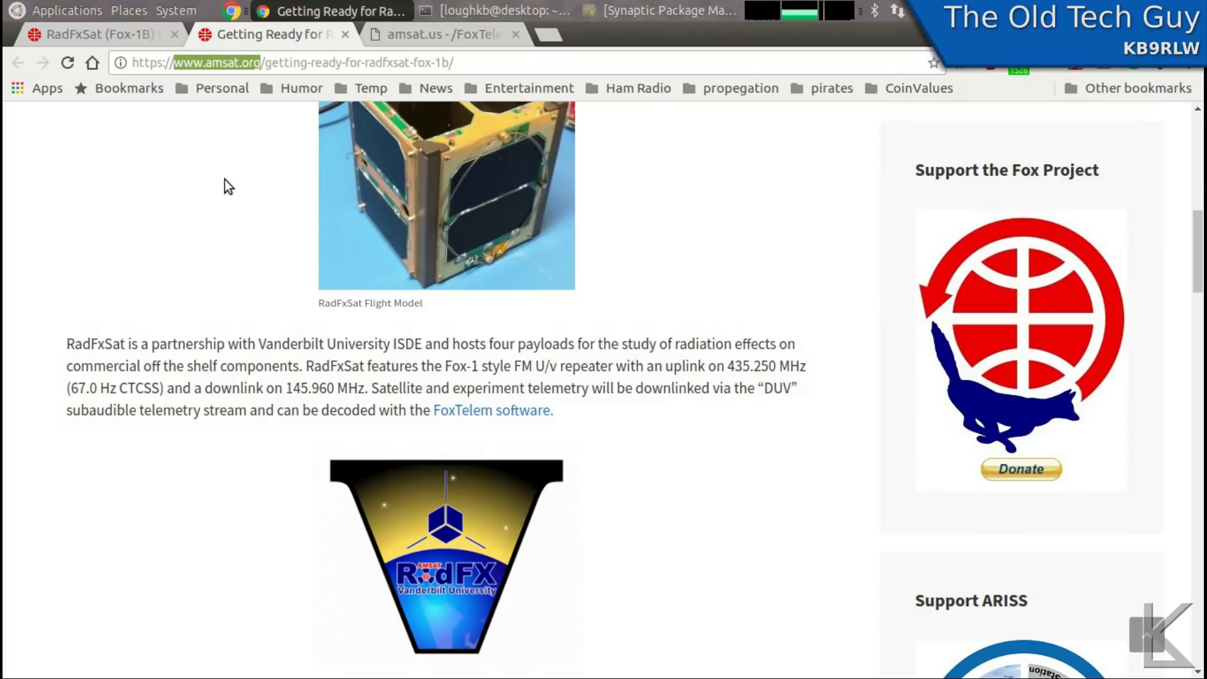
# Deselect the site address and return to the article's title and Introduction.
pyautogui.click(164, 202)
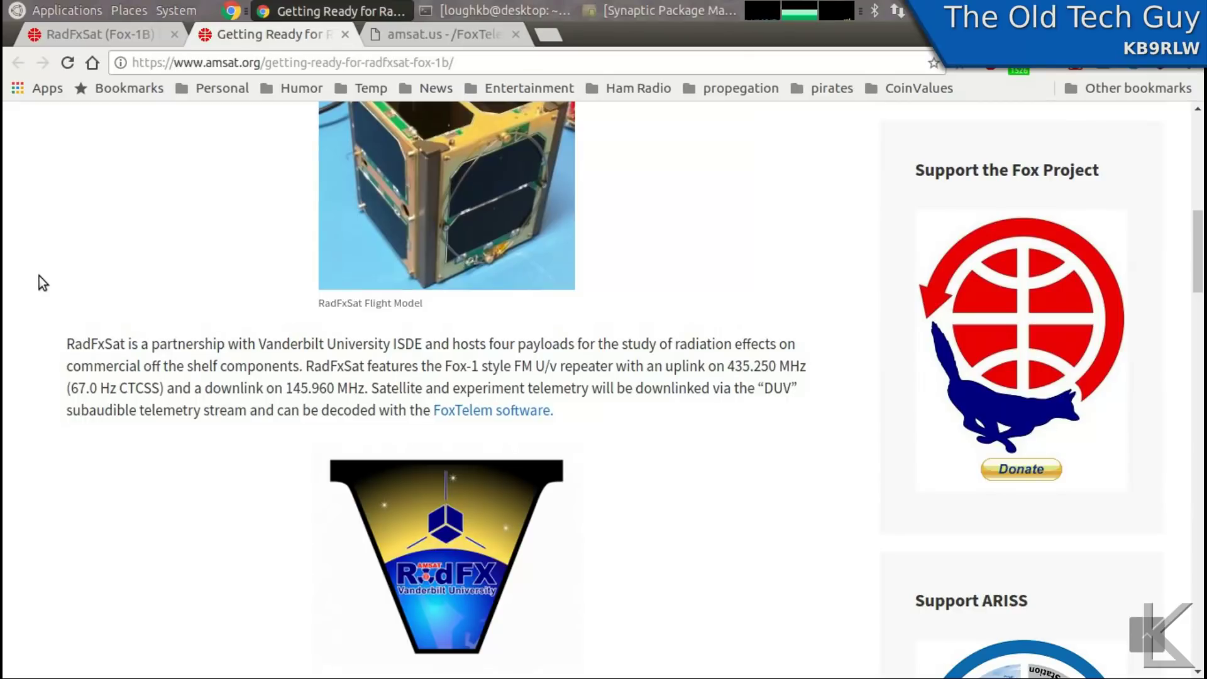
pyautogui.scroll(2, 40, 277)
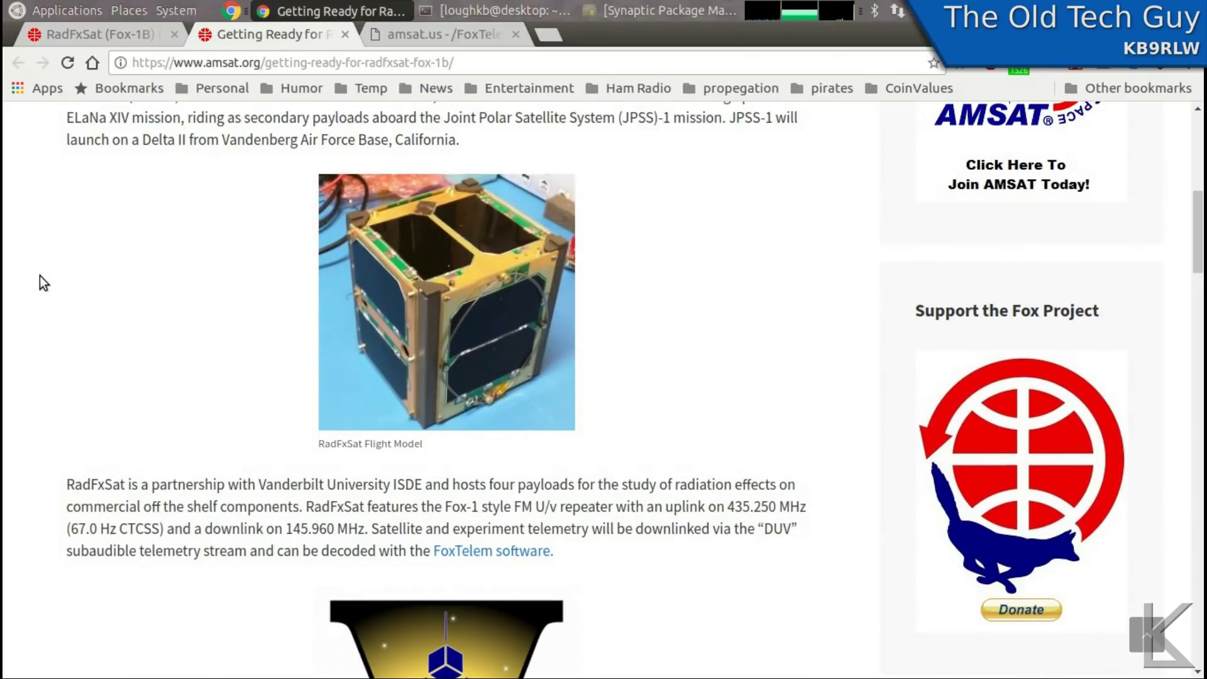
pyautogui.scroll(3, 40, 277)
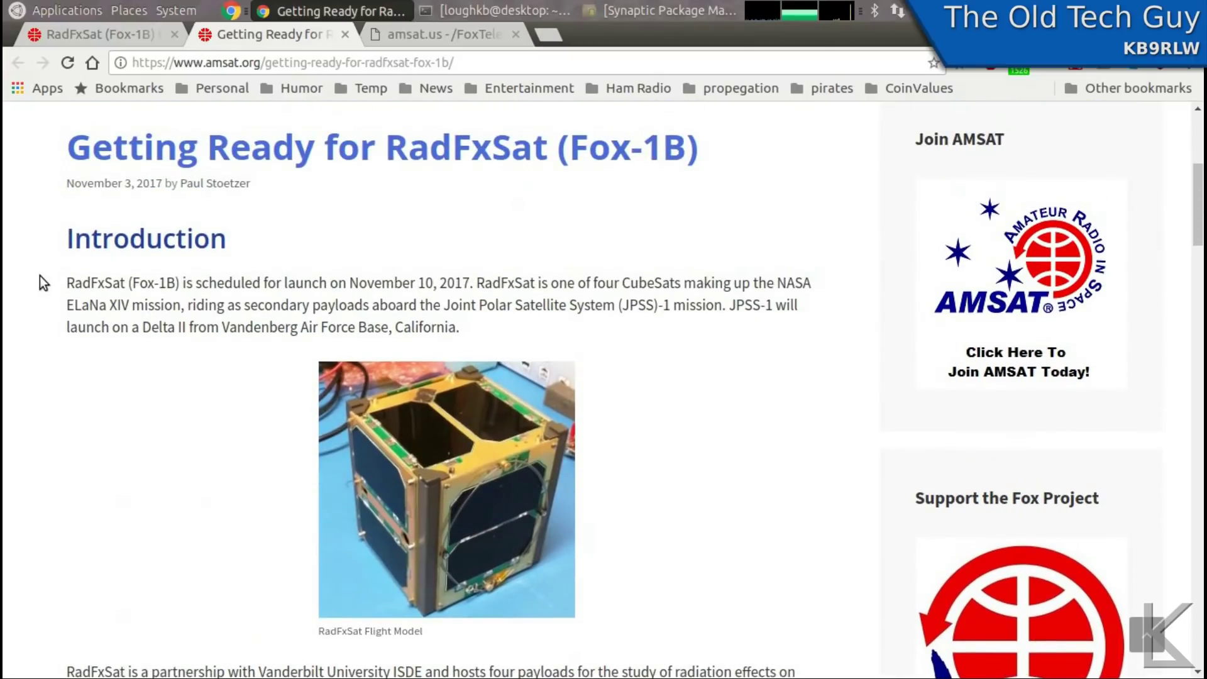